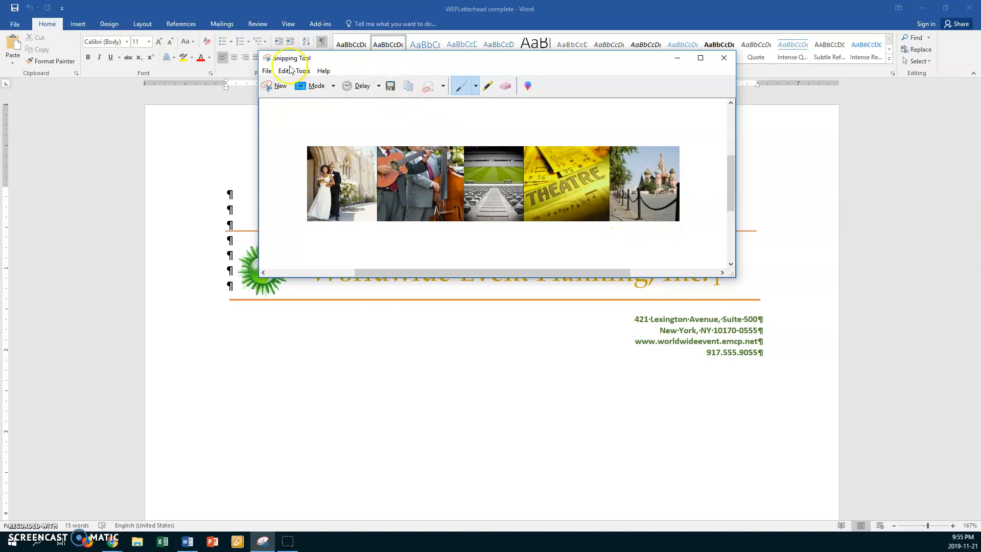
Start saving the captured photo strip and choose the Project 1 WEP folder, inside ABT on the (D:) data drive, as its location.
click(272, 72)
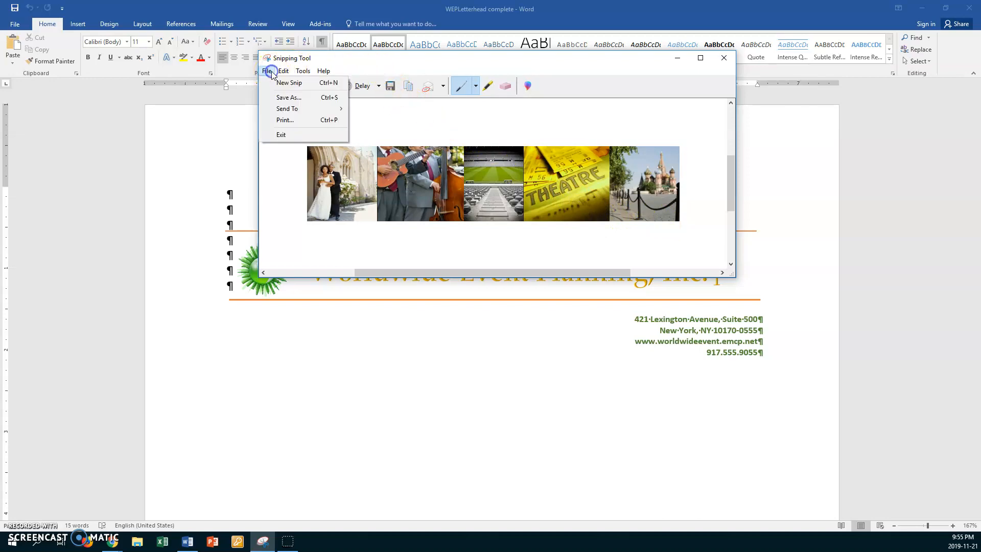
click(285, 96)
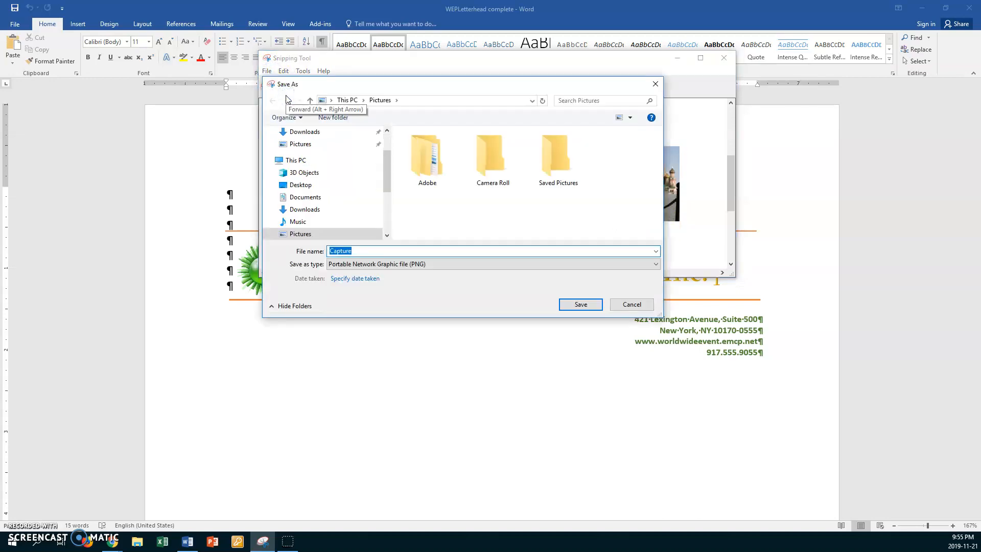
drag(387, 168, 388, 197)
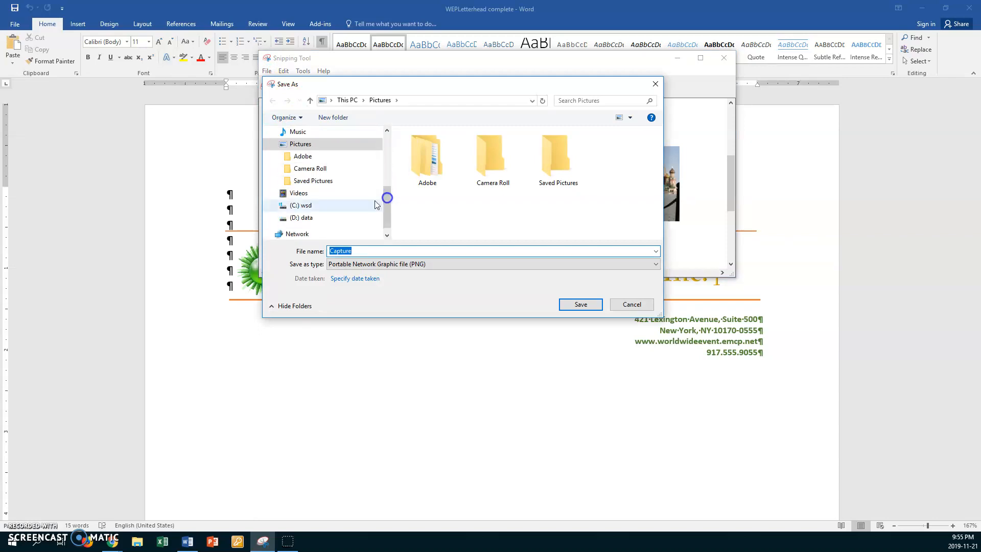
click(307, 218)
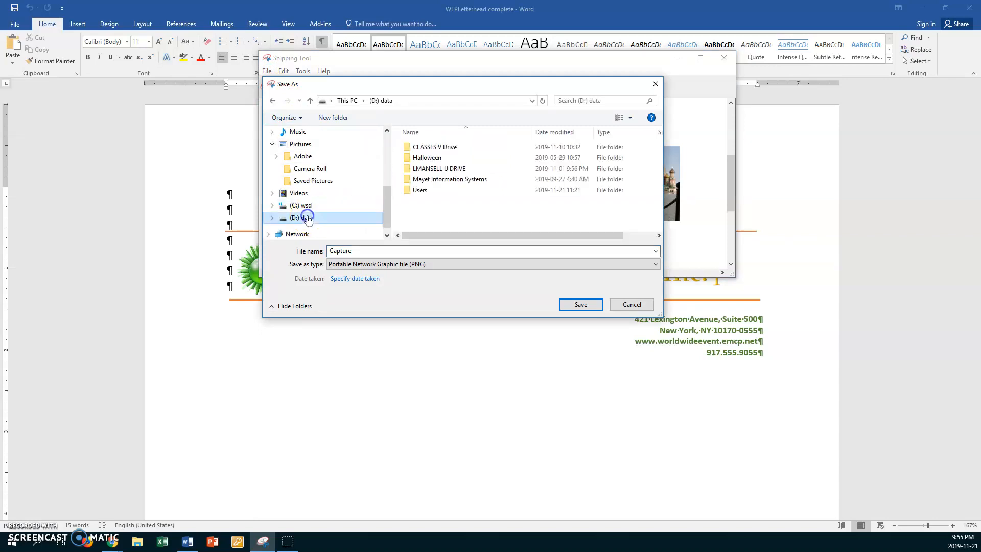
double_click(408, 169)
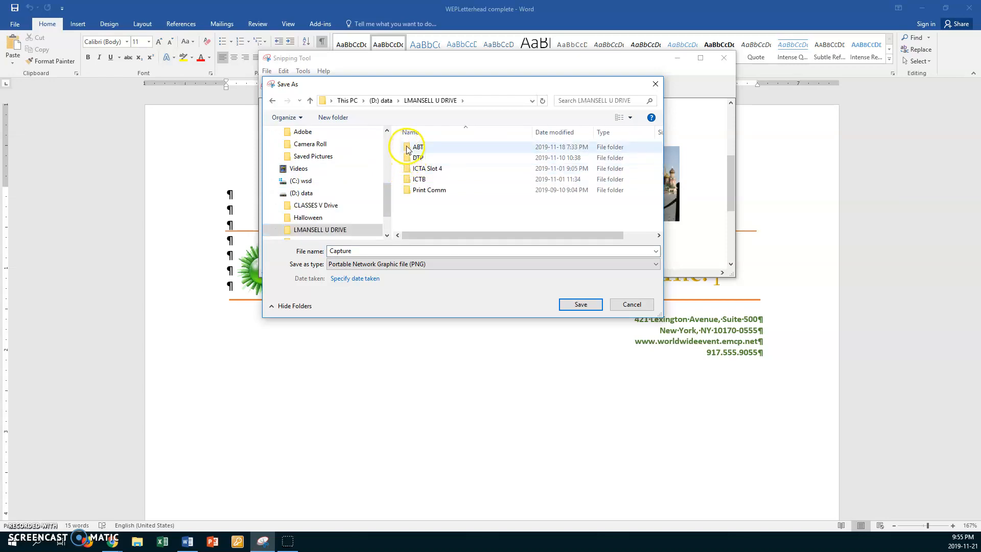
double_click(408, 148)
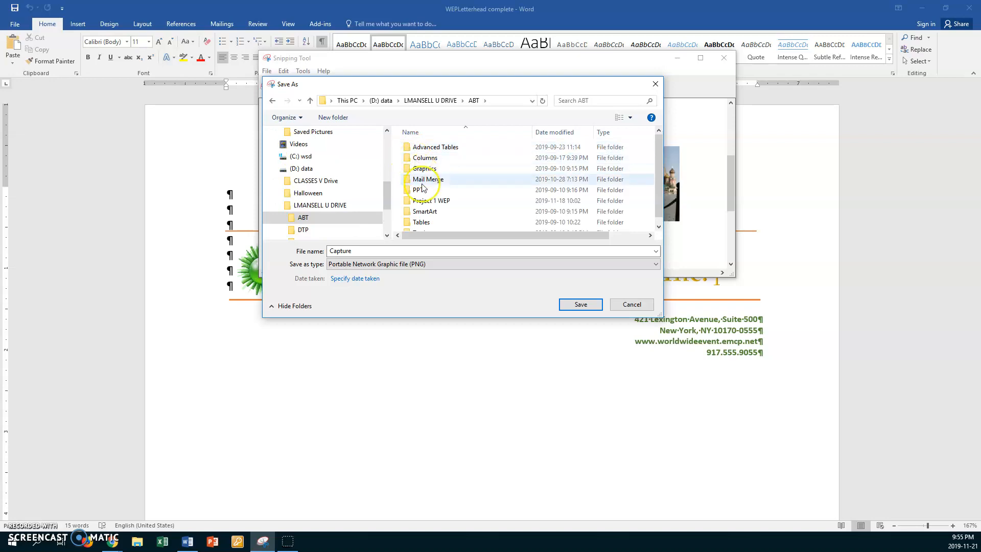
click(446, 202)
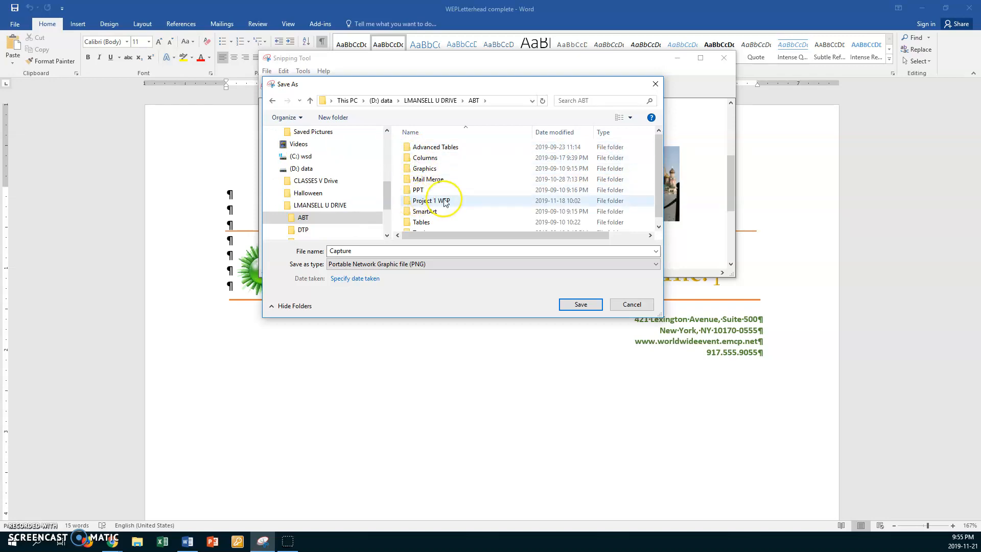
click(409, 203)
double_click(408, 202)
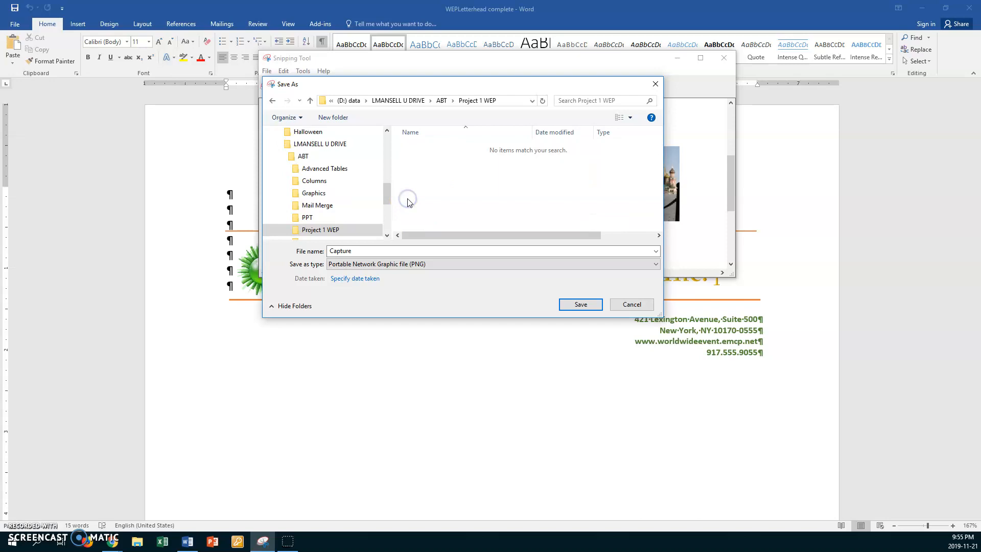
Save the snip as a PNG file named with the author's first name followed by "Nov 21 WEP Graphic".
click(367, 250)
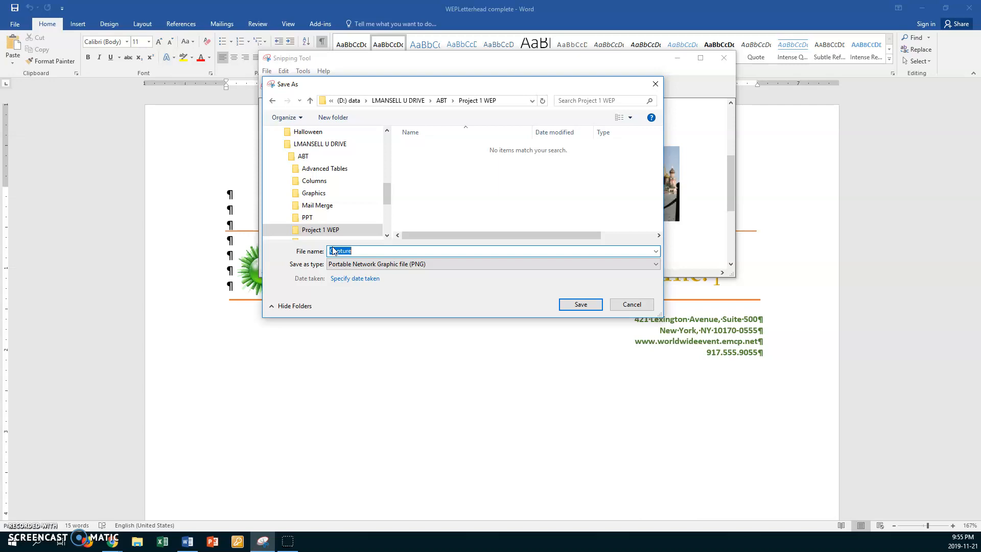
text(Lea)
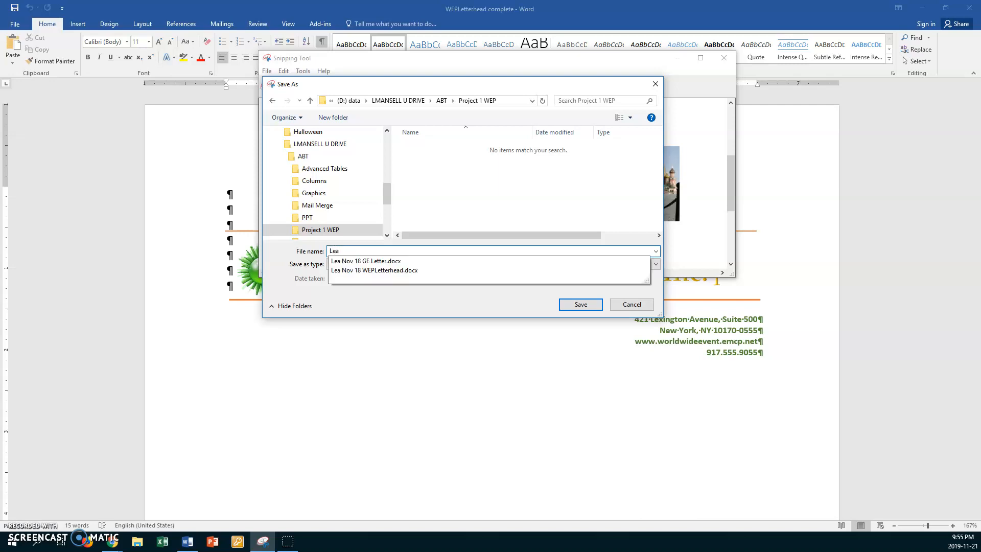
text( WEP)
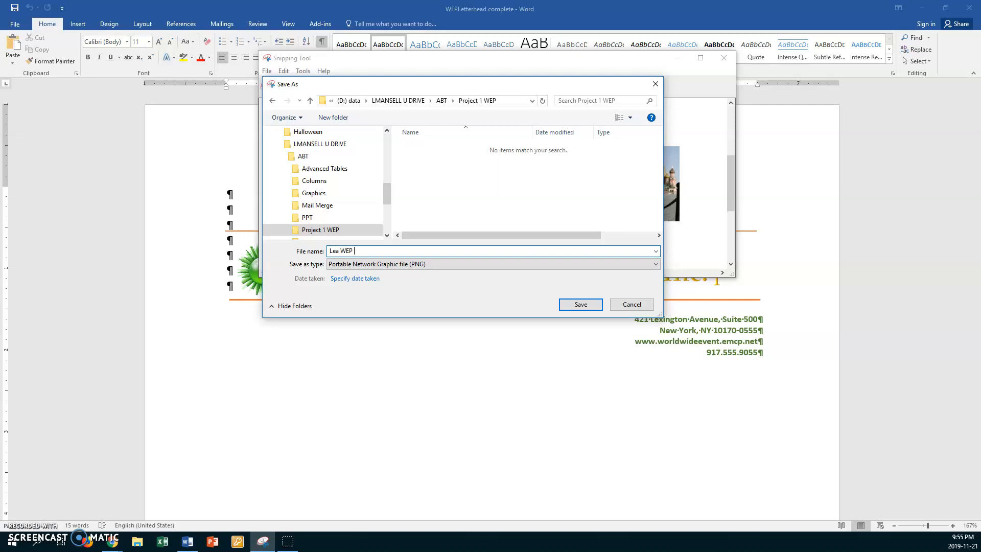
key(BackSpace)
text(Nov 21)
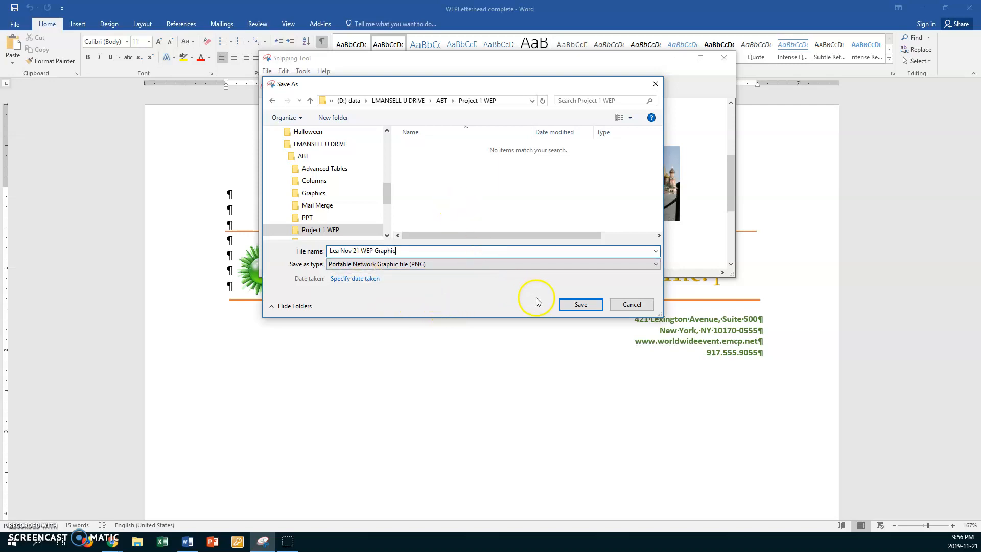
click(568, 305)
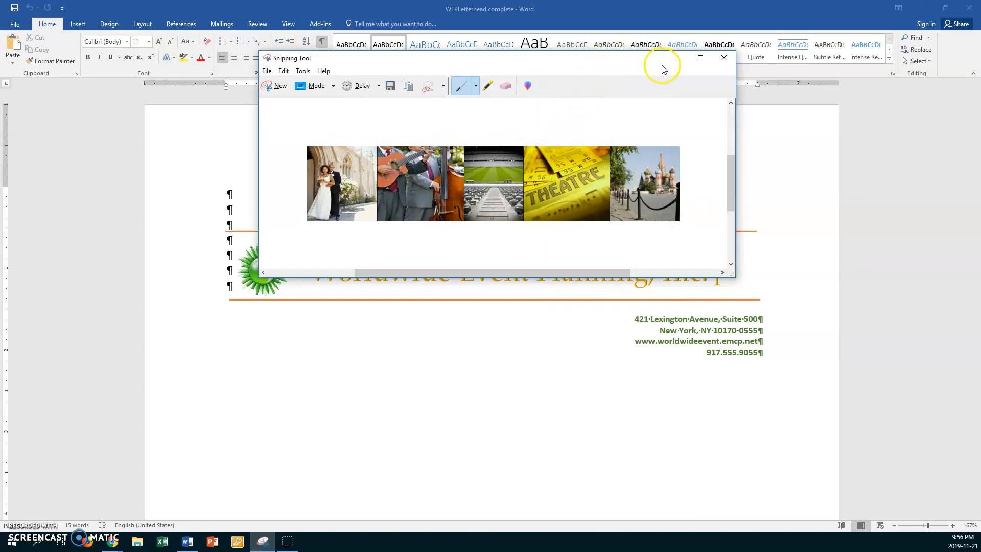
Close the Snipping Tool and the WEPLetterhead complete document.
click(724, 58)
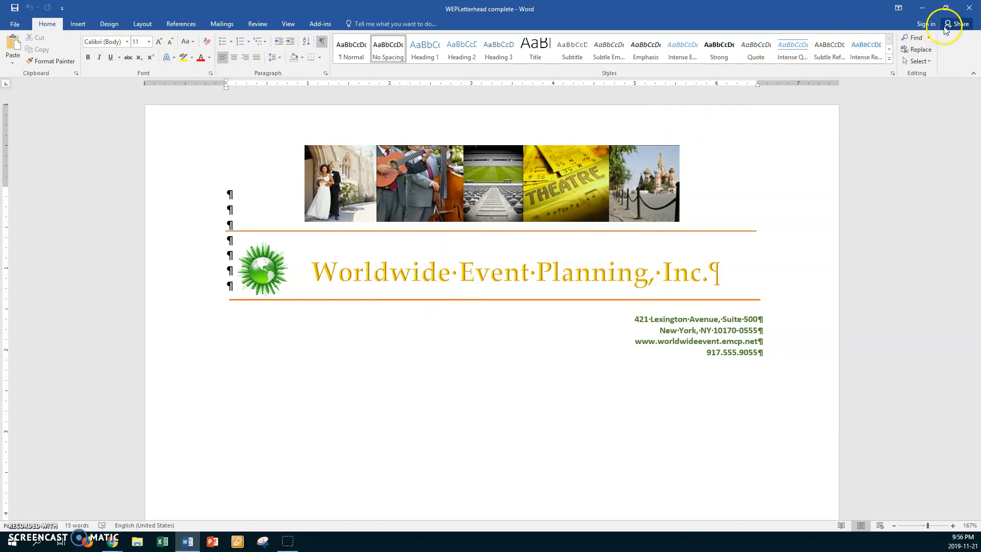
click(971, 9)
click(967, 11)
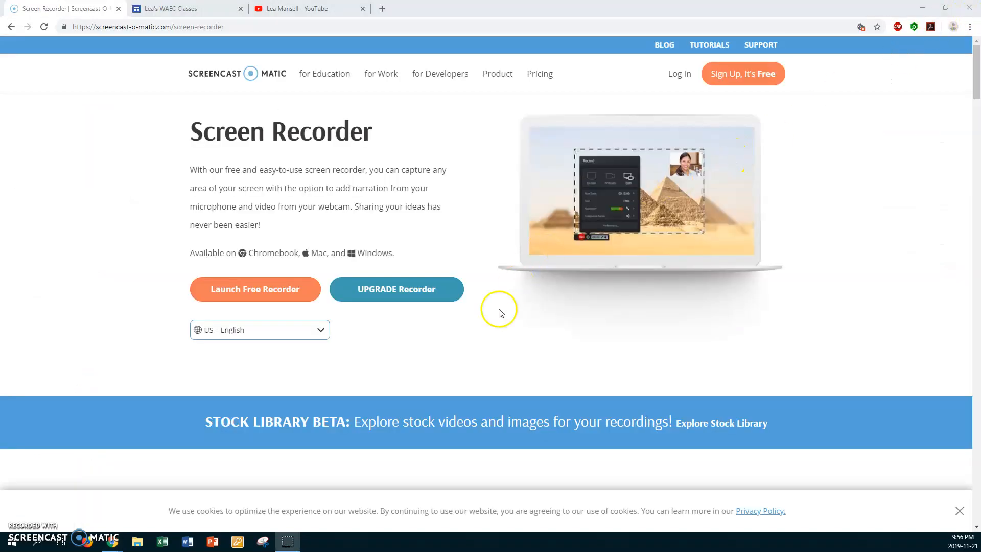
Start Word with a blank document and apply the No Spacing style to its first paragraph.
click(188, 541)
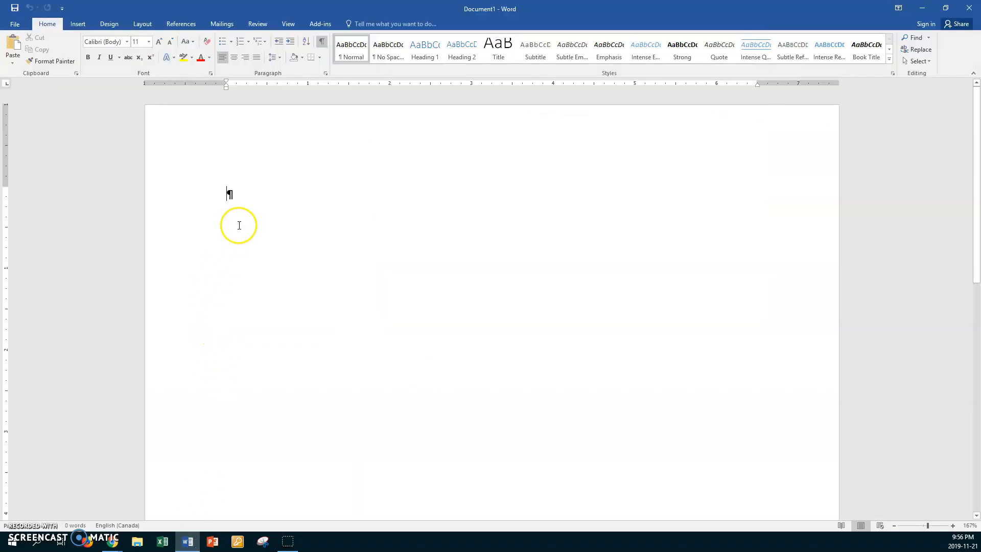
click(243, 195)
click(394, 58)
click(288, 543)
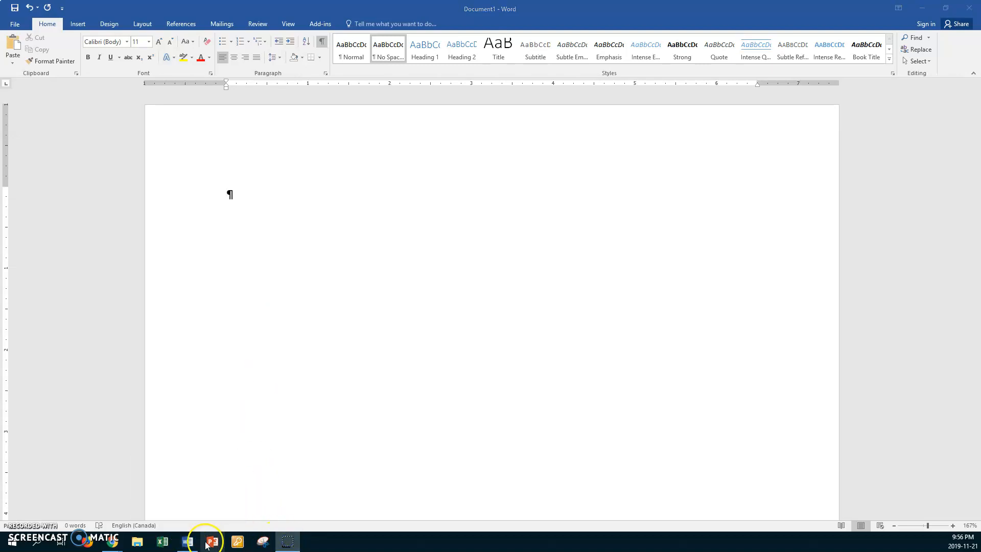
mouse_move(286, 542)
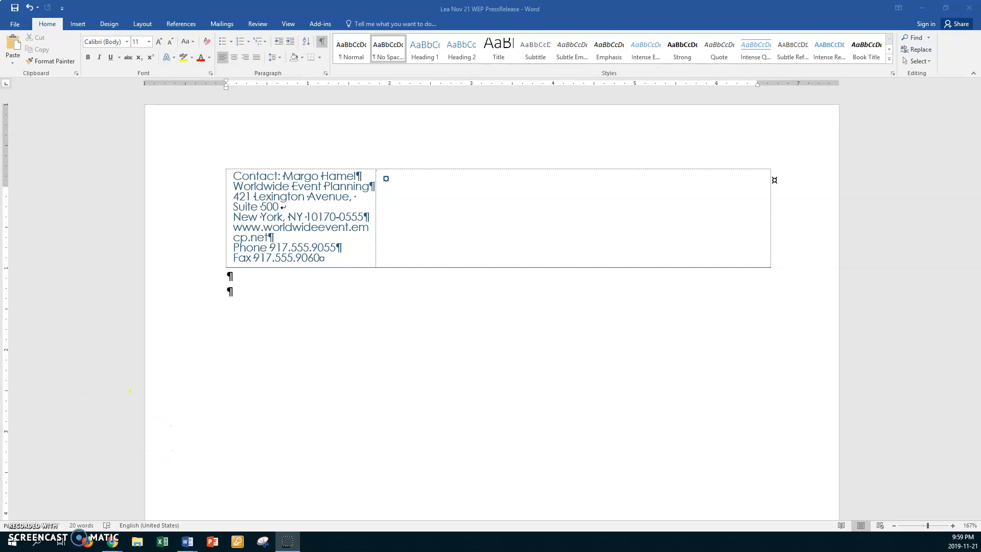
Insert gold bevelled WordArt below the contact table with the text "Worldwide Event Planning Inc.".
click(81, 24)
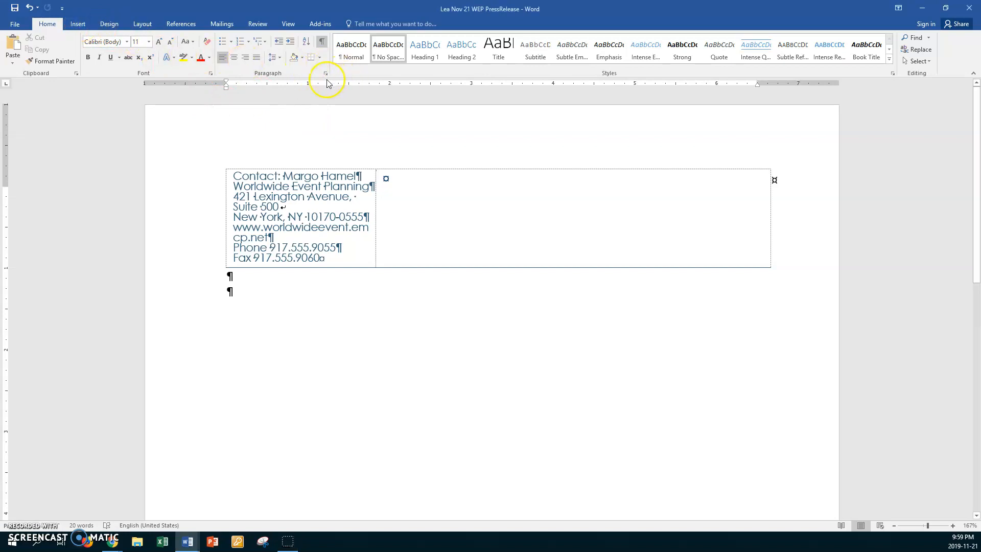
click(77, 25)
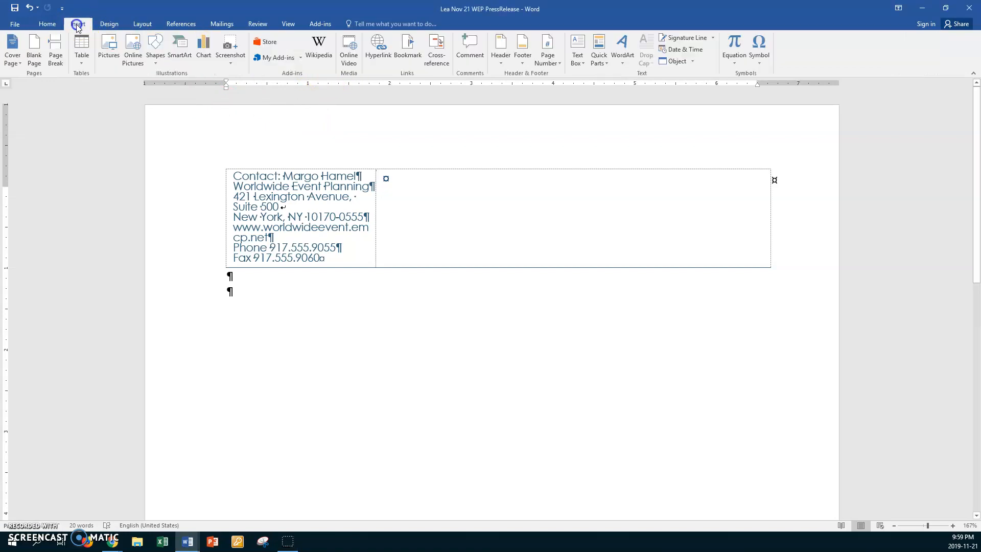
click(623, 65)
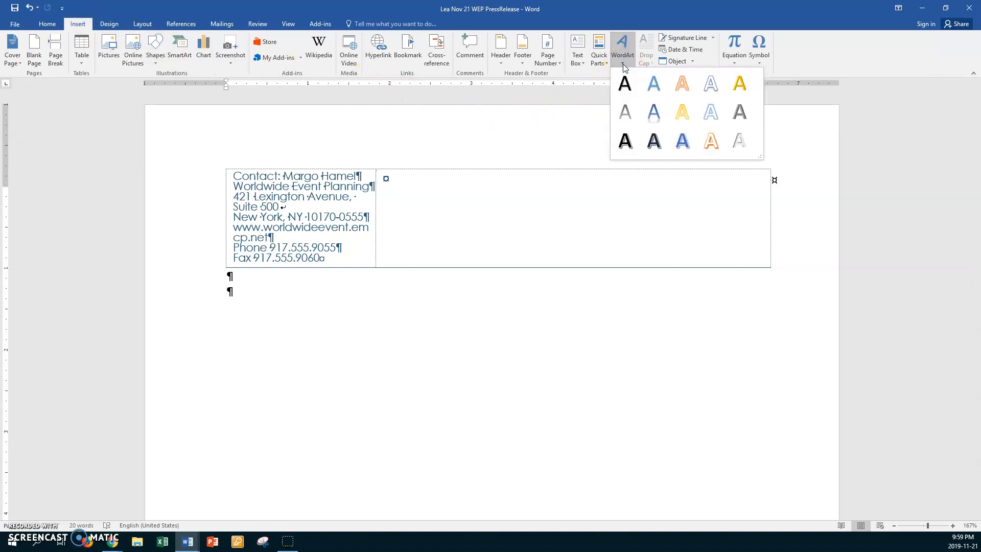
click(736, 83)
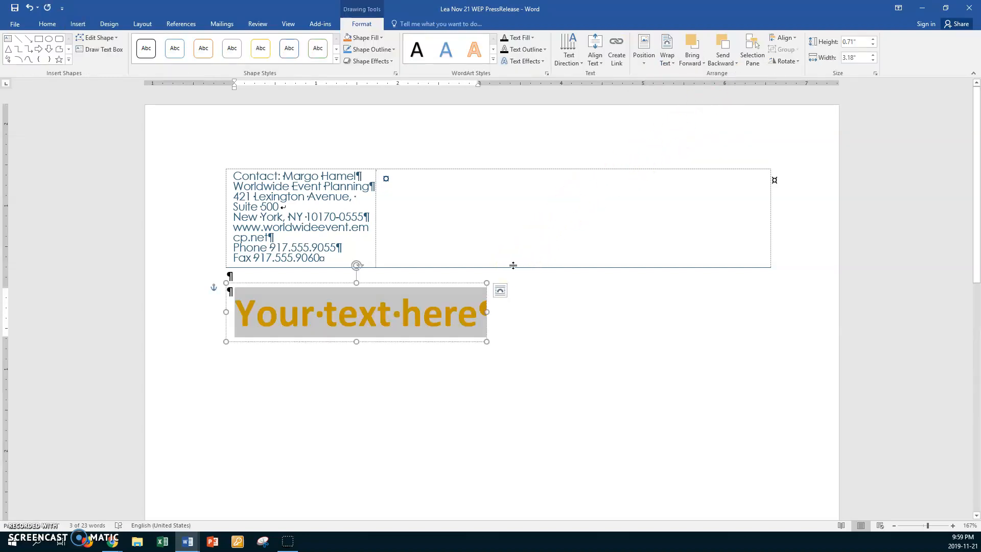
text(World)
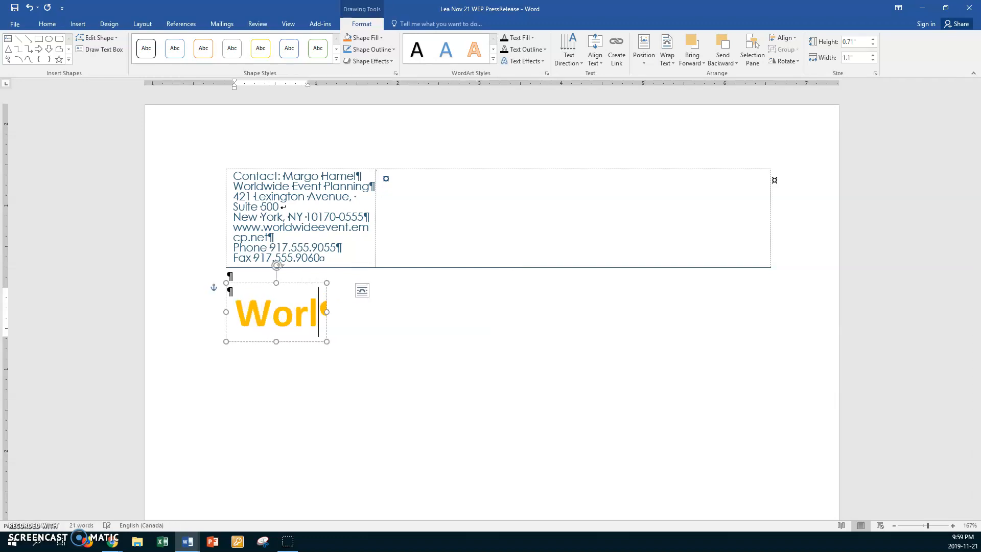
text(wide )
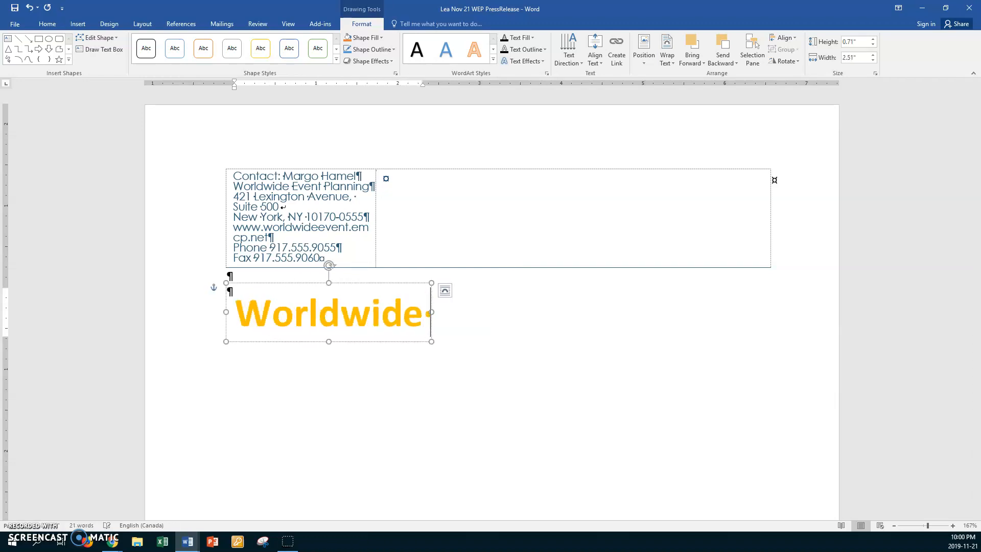
text(E)
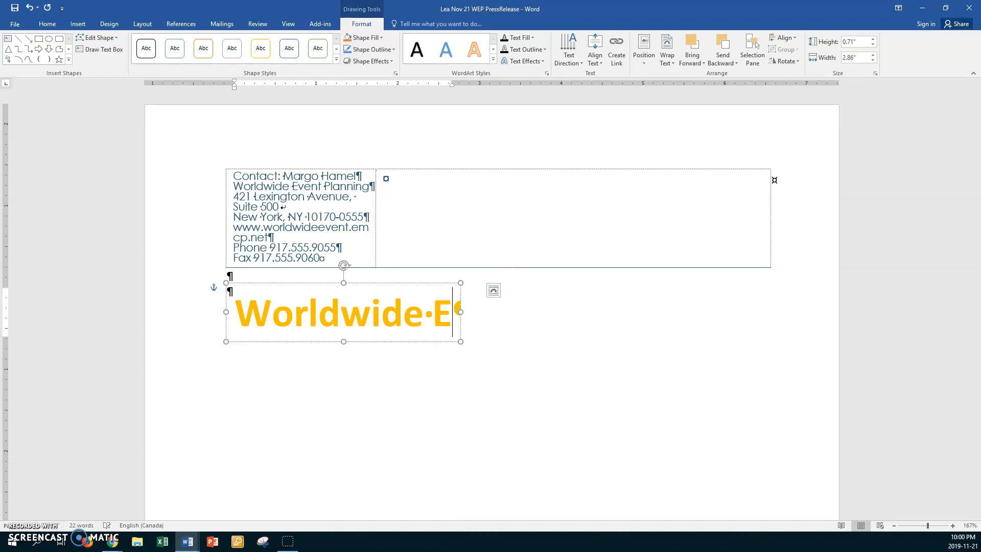
text(vent Plan)
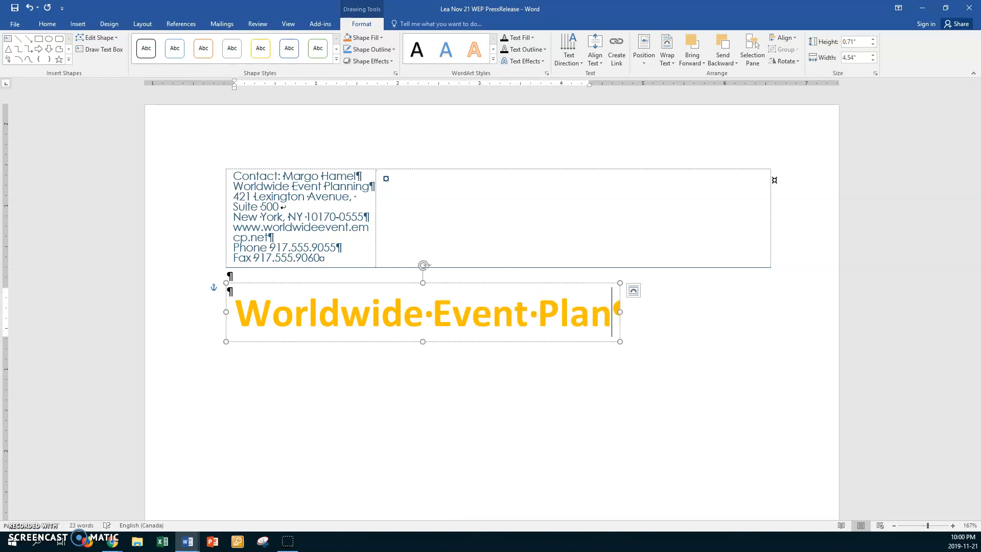
text(ning Inc)
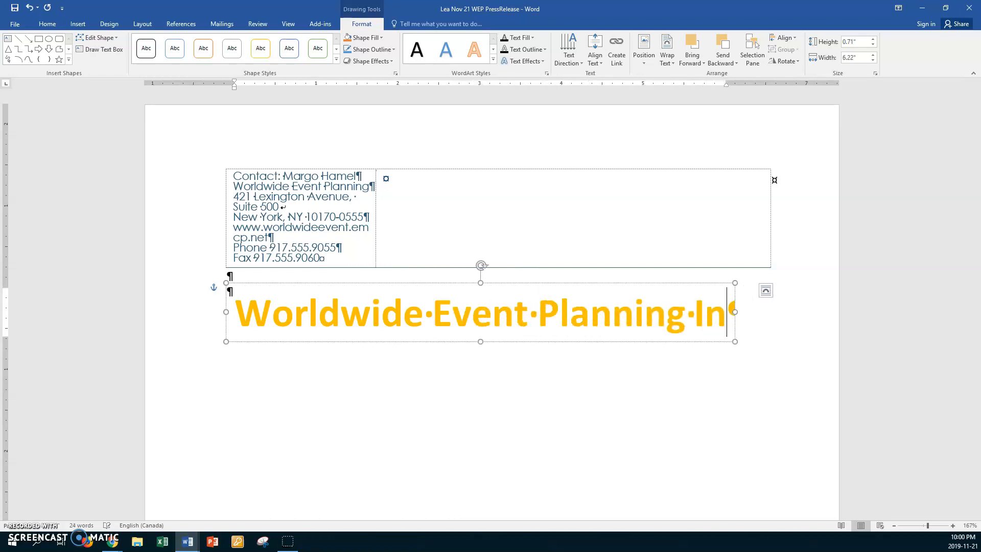
text(.)
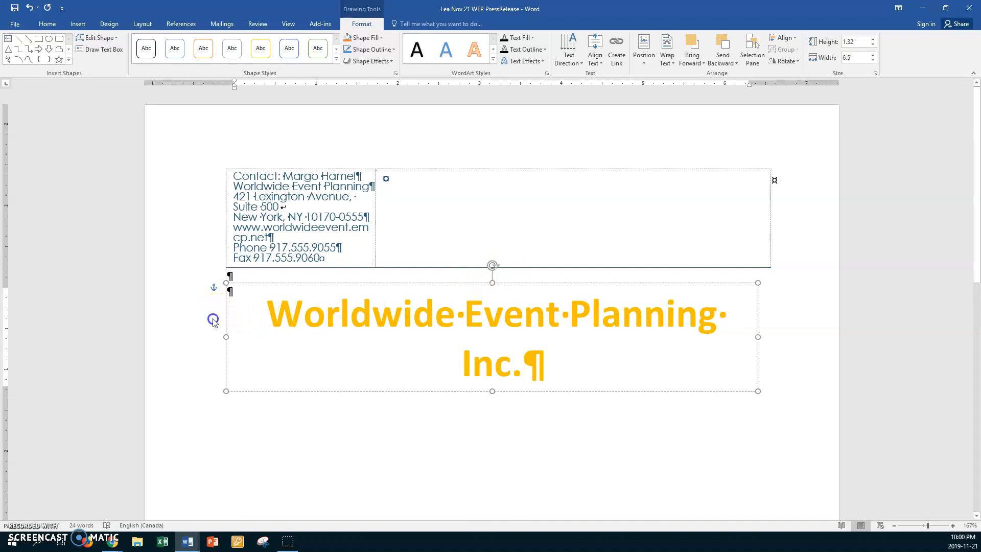
Select the line that holds the WordArt and set its font size to 18.
click(213, 320)
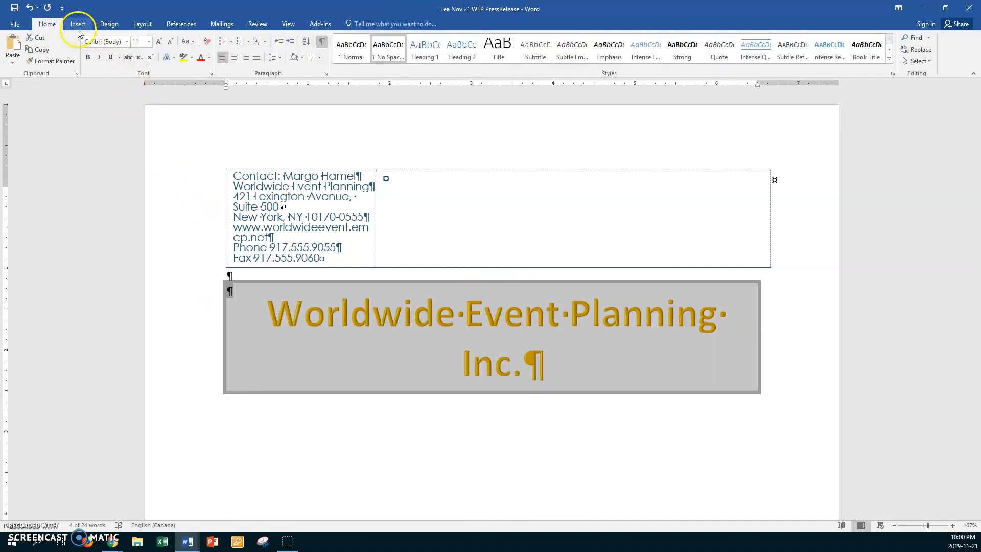
click(47, 24)
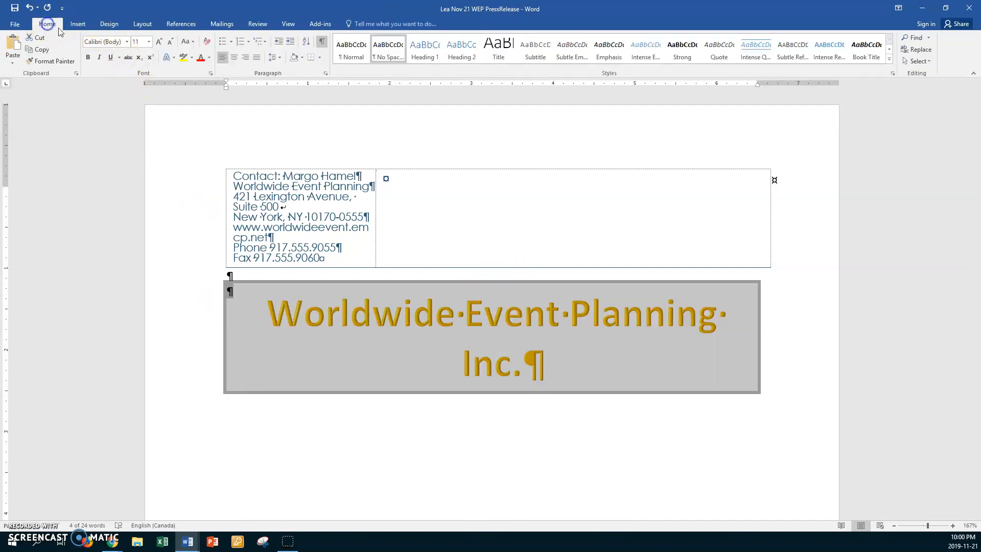
click(149, 43)
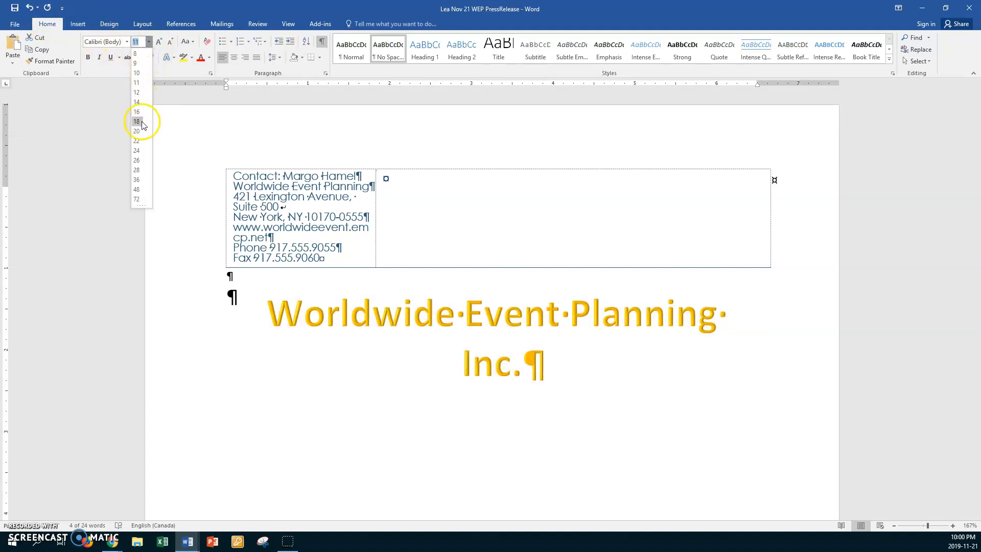
click(136, 122)
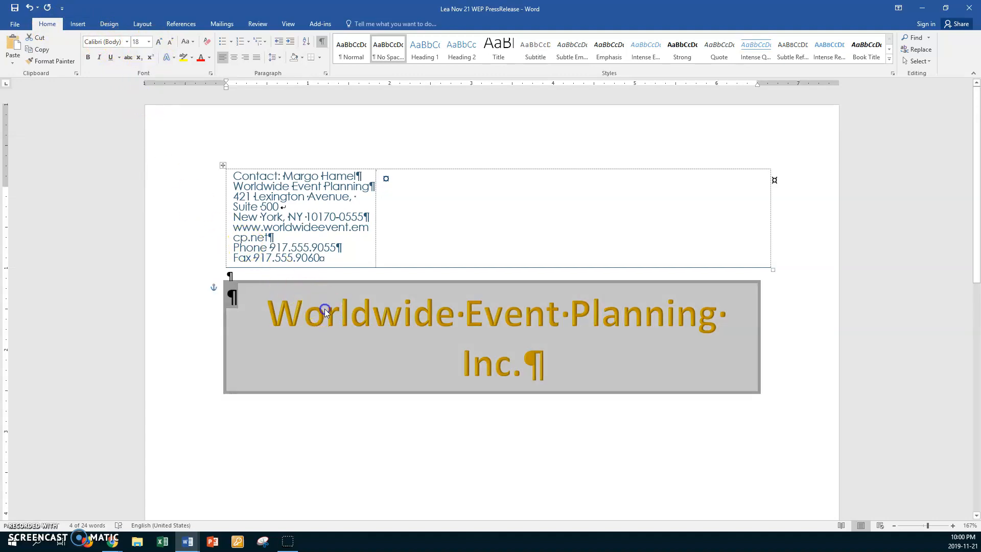
Set the font of the WordArt title to Bookman Old Style.
click(325, 309)
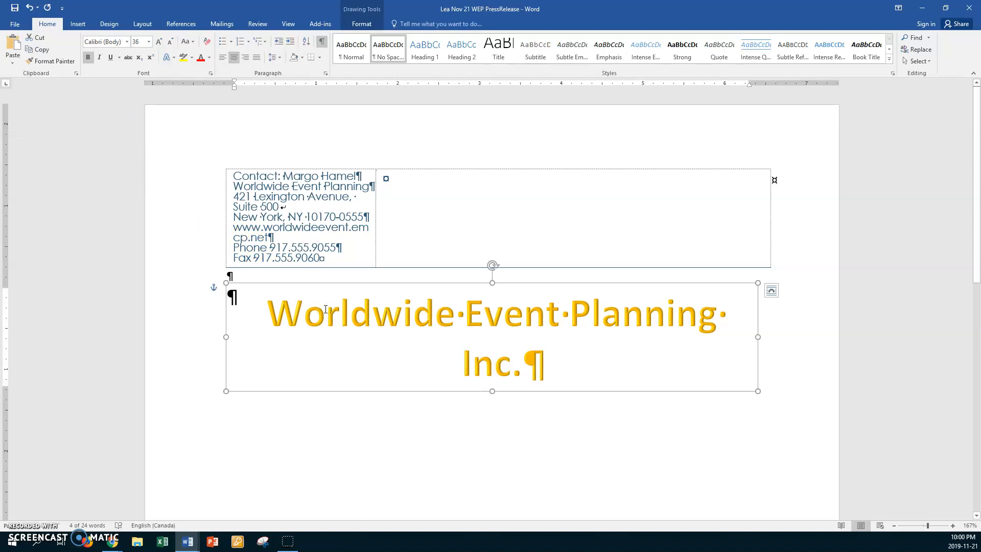
click(334, 299)
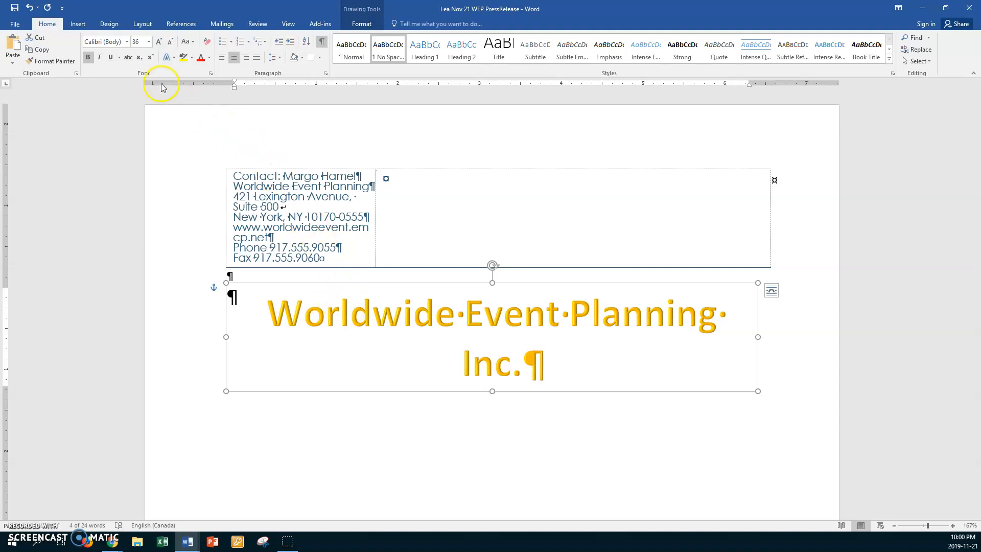
click(127, 42)
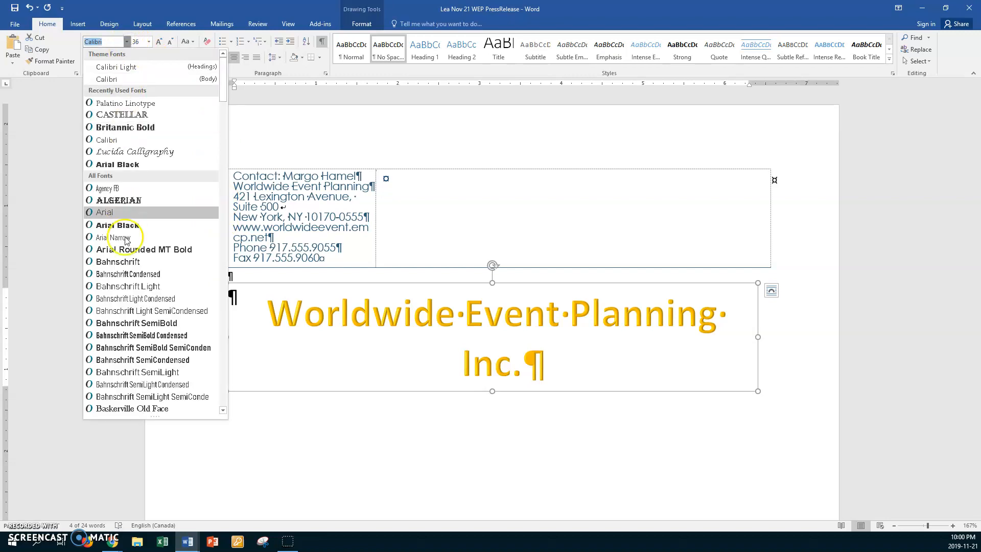
scroll(145, 343, down, 4)
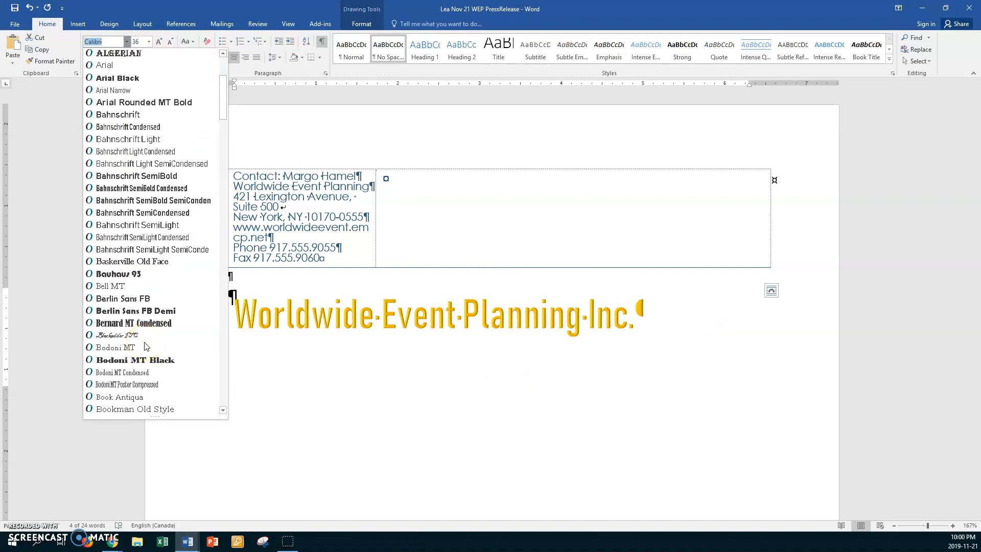
scroll(146, 347, down, 2)
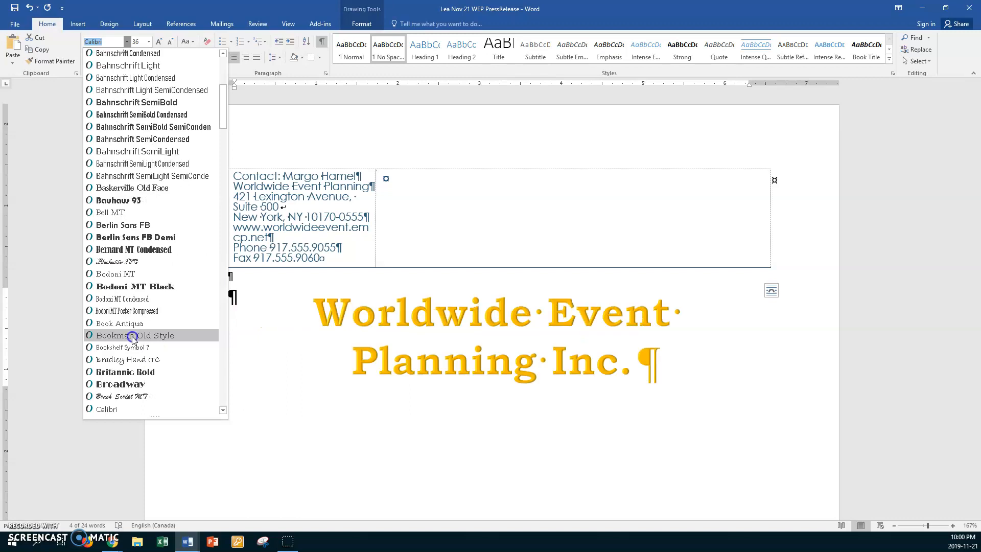
click(131, 335)
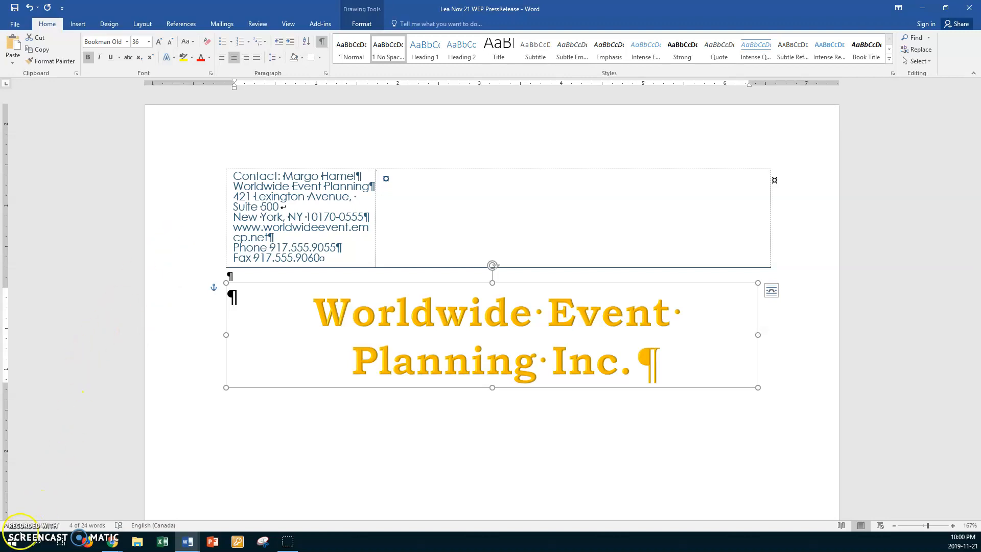
Select all of the WordArt title's text and set its font size to 18.
click(256, 371)
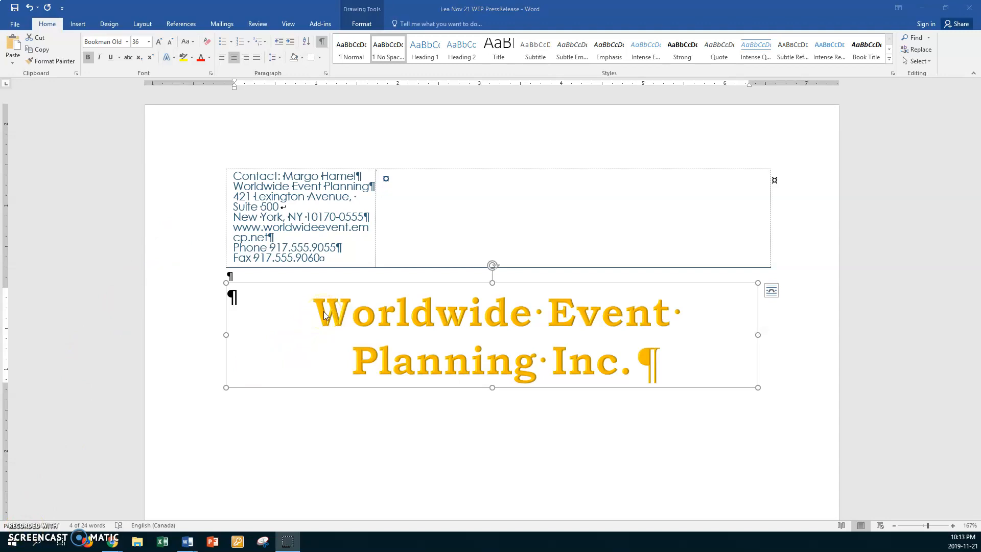
click(371, 285)
drag(319, 299, 646, 345)
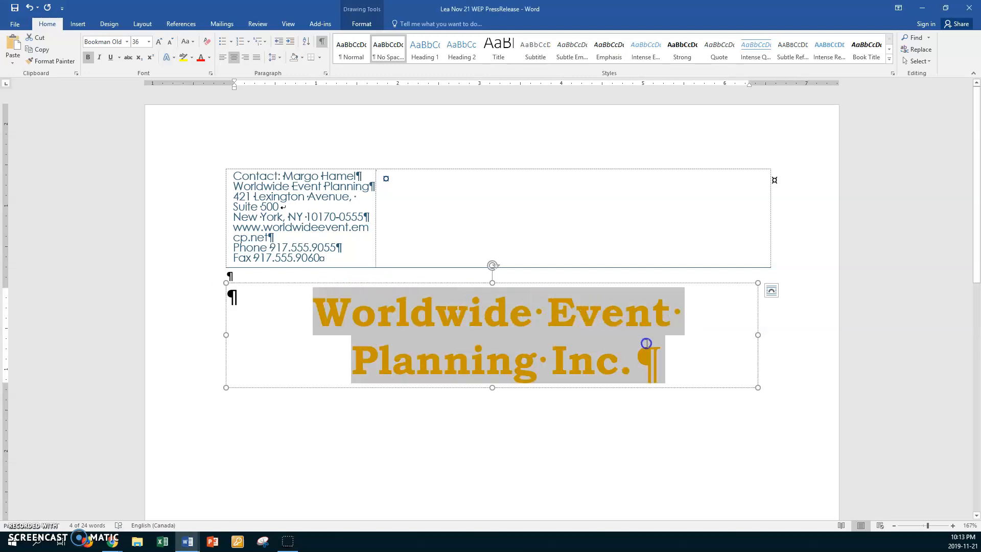
click(148, 41)
click(135, 120)
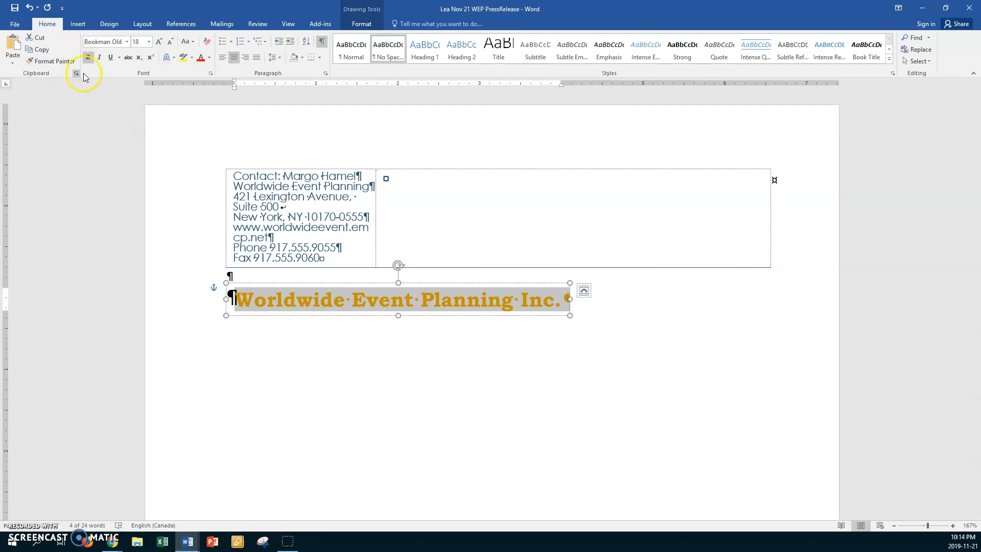
click(150, 102)
Turn on kerning for fonts 12 points and above in the WordArt text and set its ligatures to Standard and Contextual.
click(211, 74)
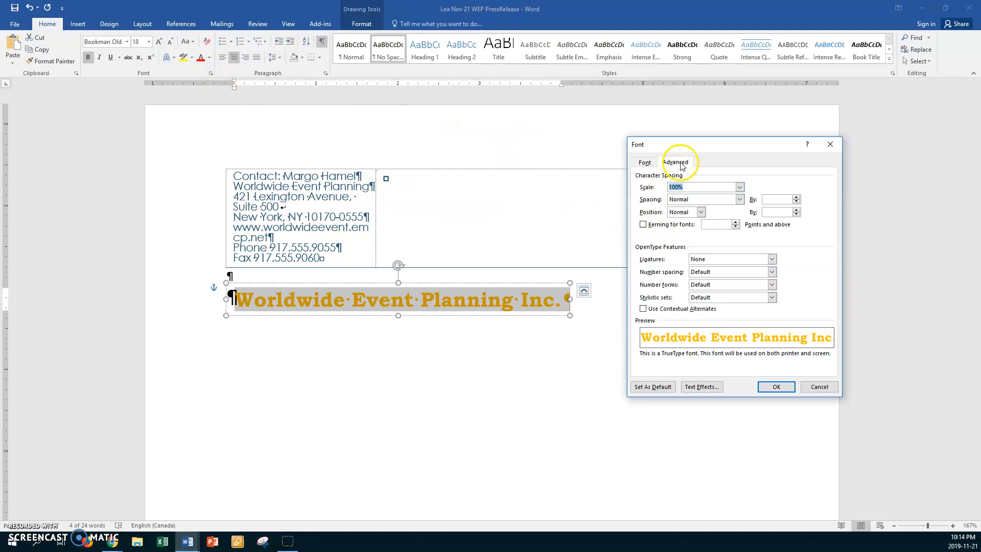
click(643, 224)
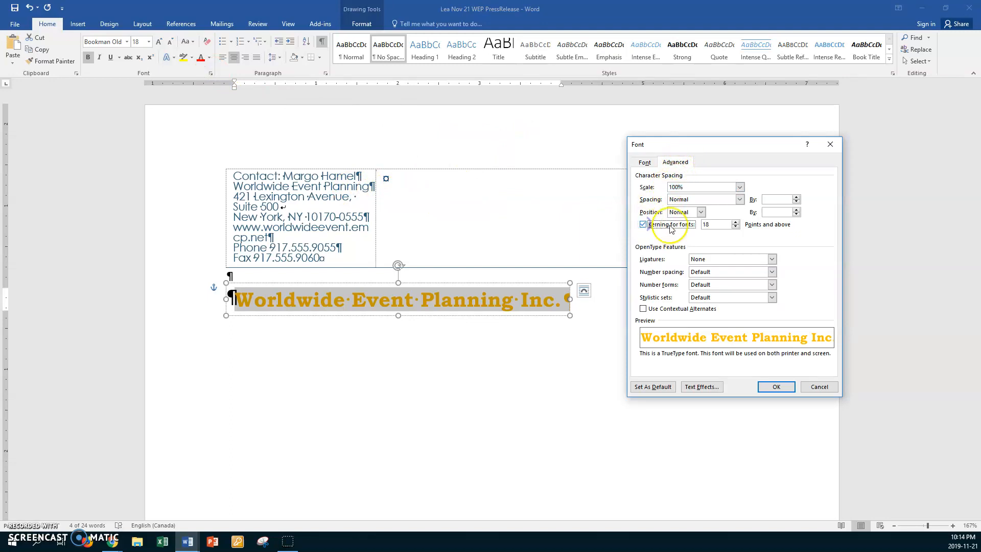
double_click(711, 224)
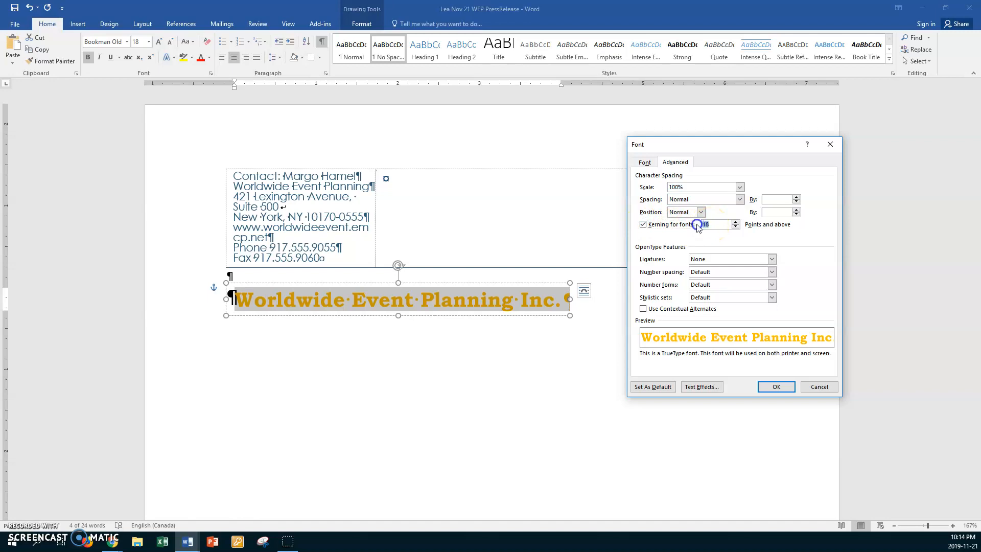
text(12)
click(772, 260)
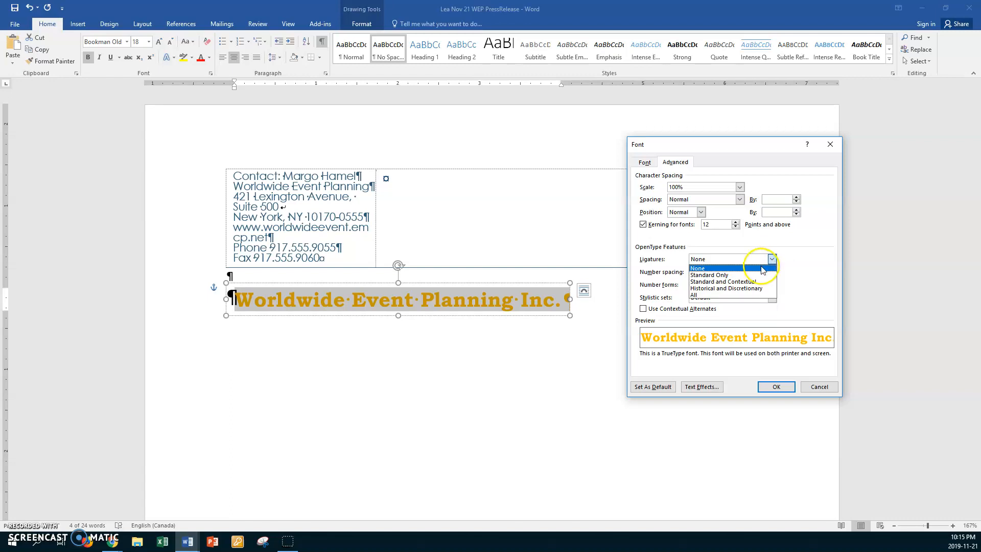
click(744, 282)
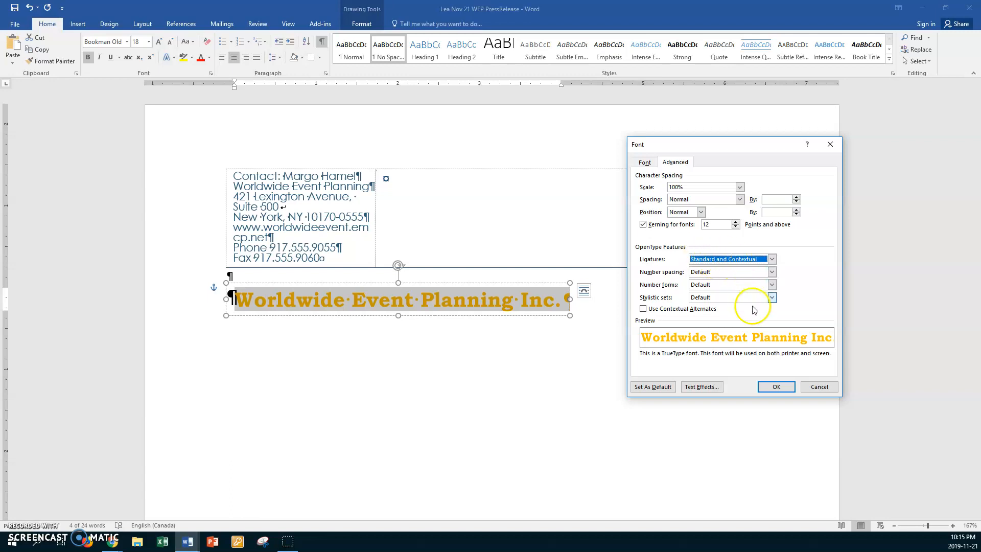
click(776, 388)
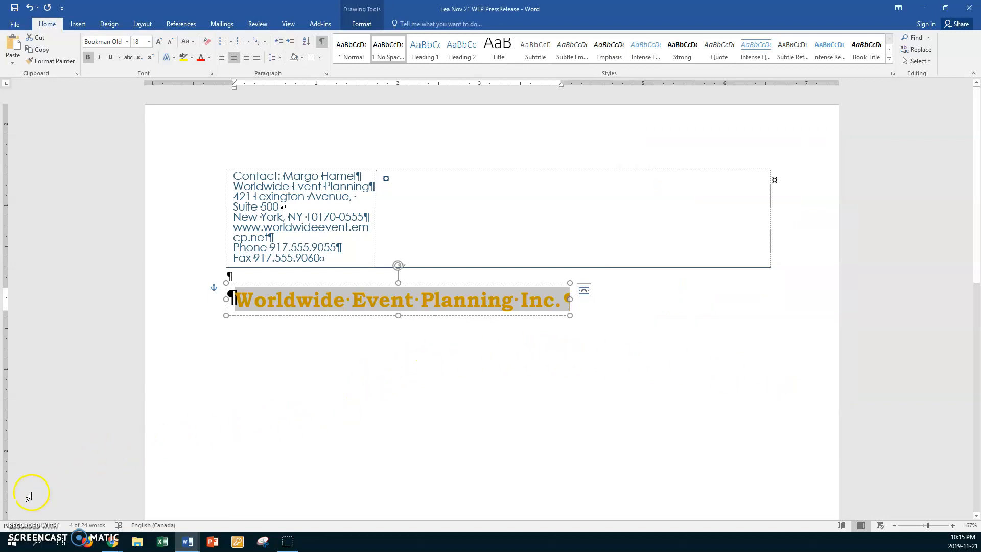
Move the WordArt box to the right so it sits roughly centred beneath the contact table.
click(21, 525)
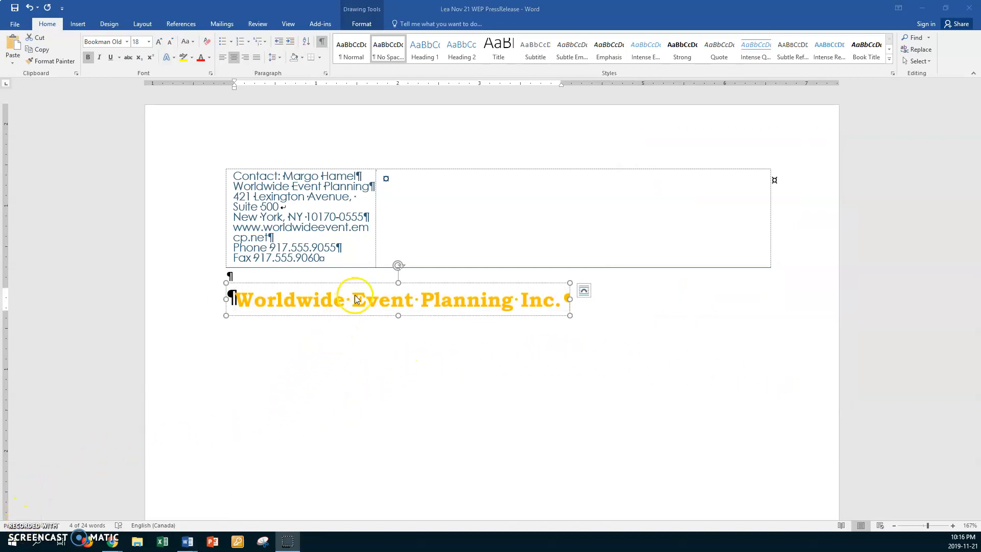
click(366, 285)
drag(365, 284, 444, 287)
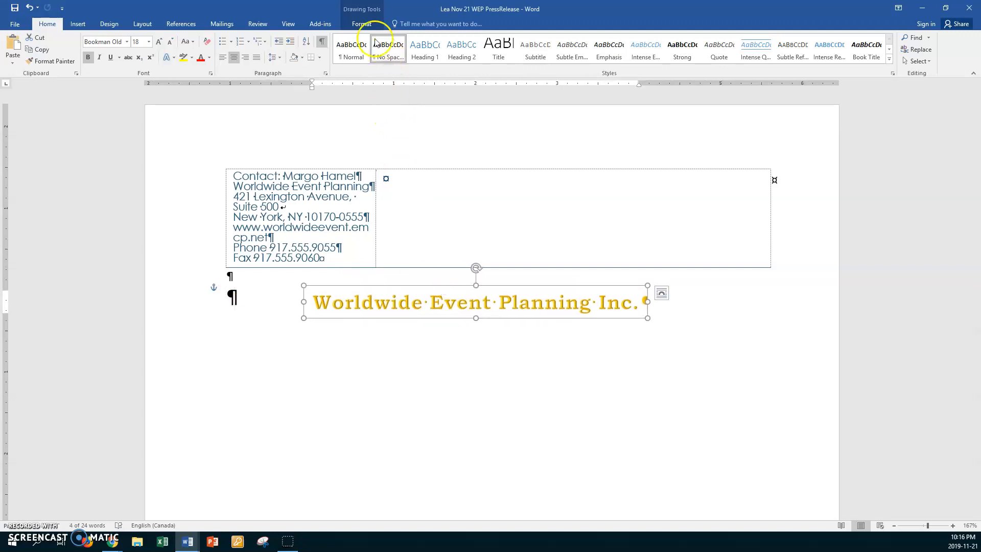
Give the WordArt text a green theme-colour outline with a weight of 1 pt.
click(363, 24)
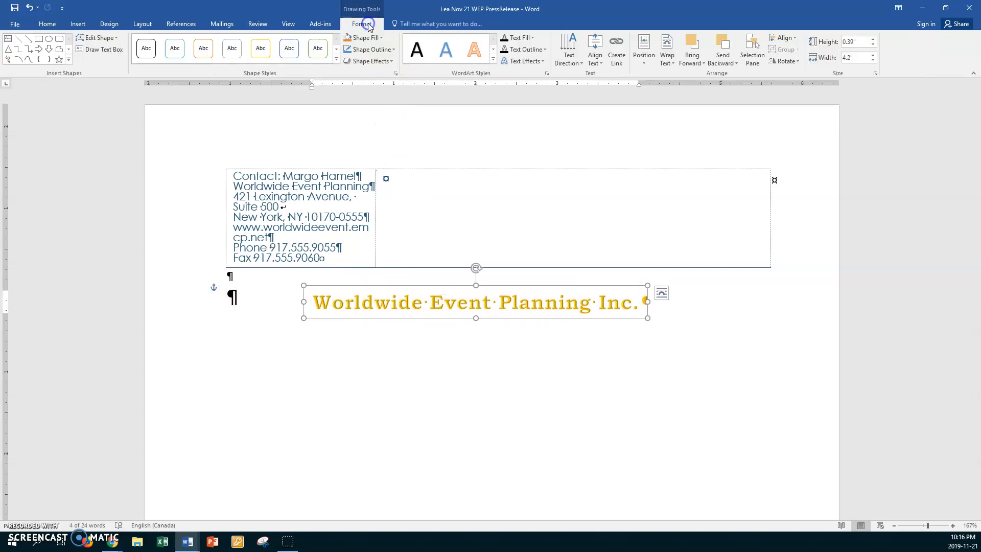
click(392, 50)
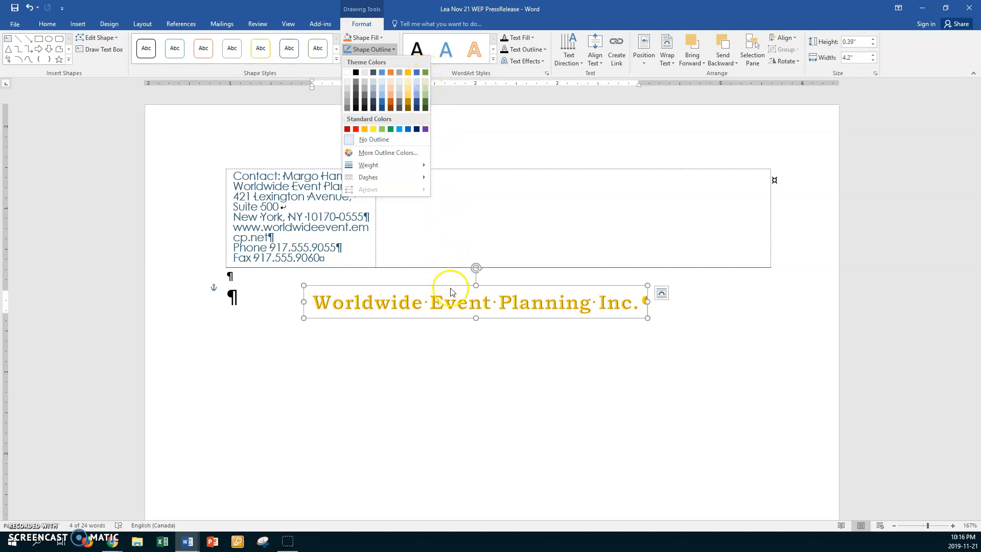
click(404, 302)
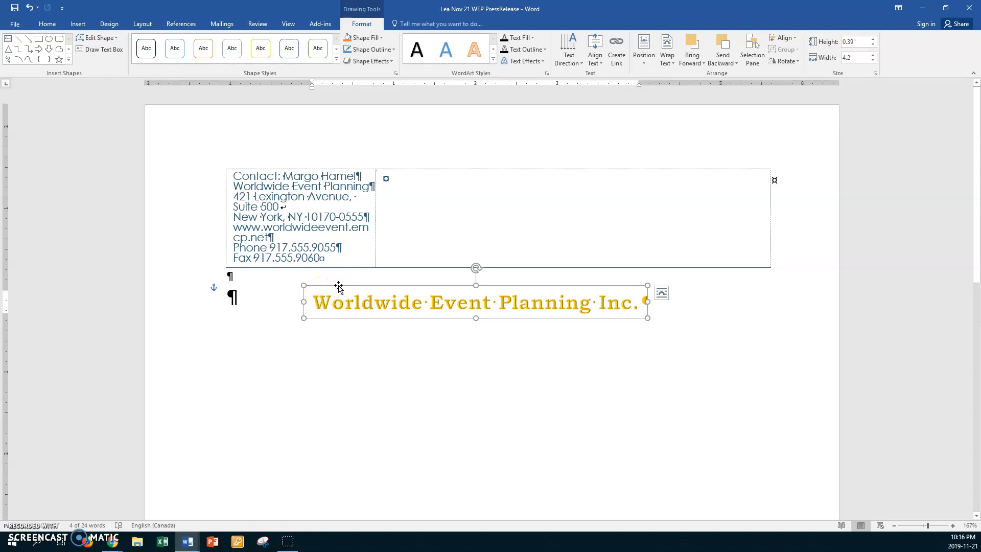
click(545, 49)
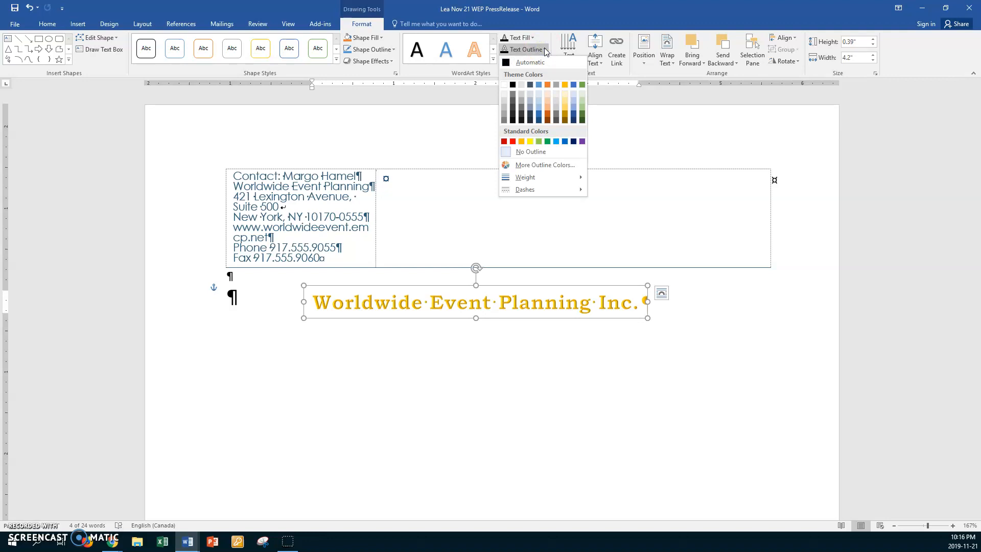
click(584, 85)
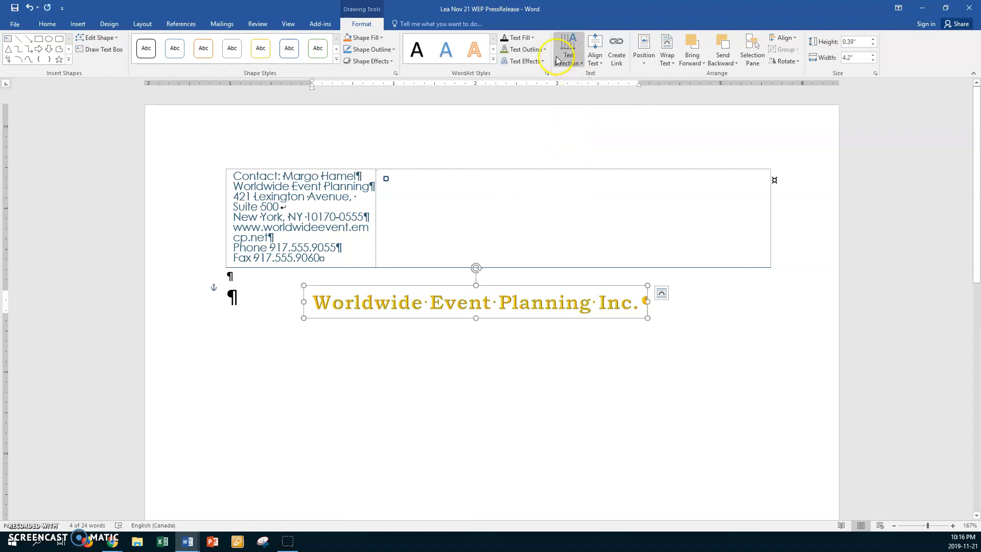
click(545, 50)
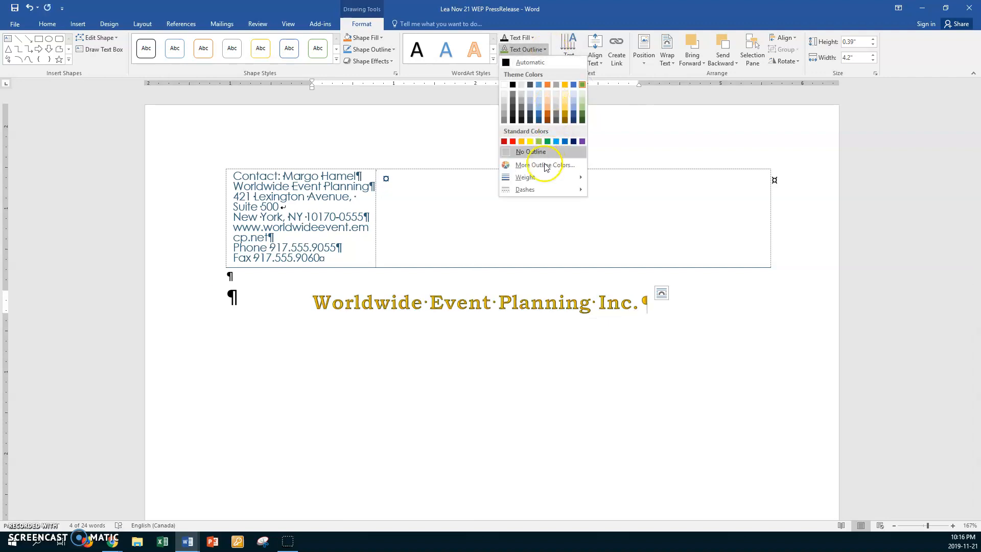
mouse_move(534, 178)
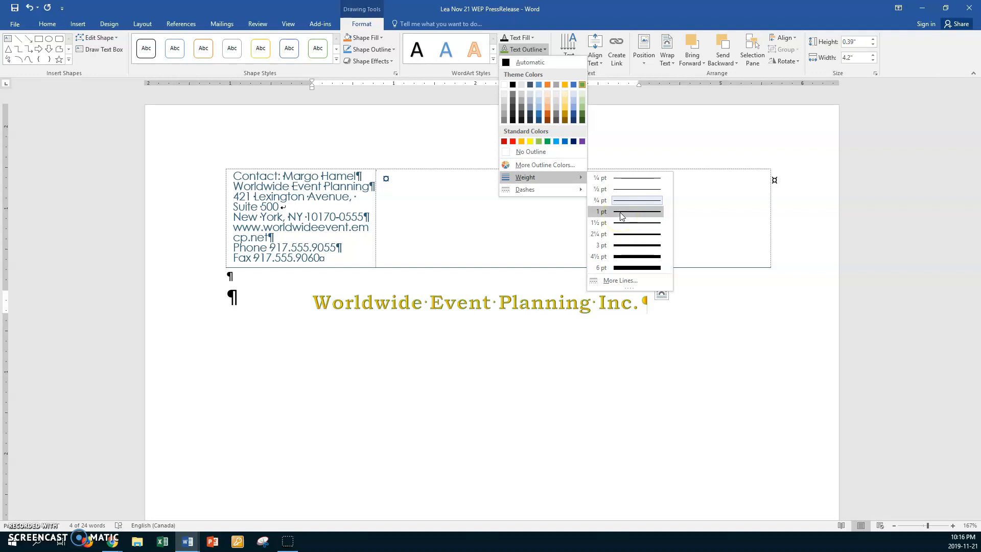
click(621, 211)
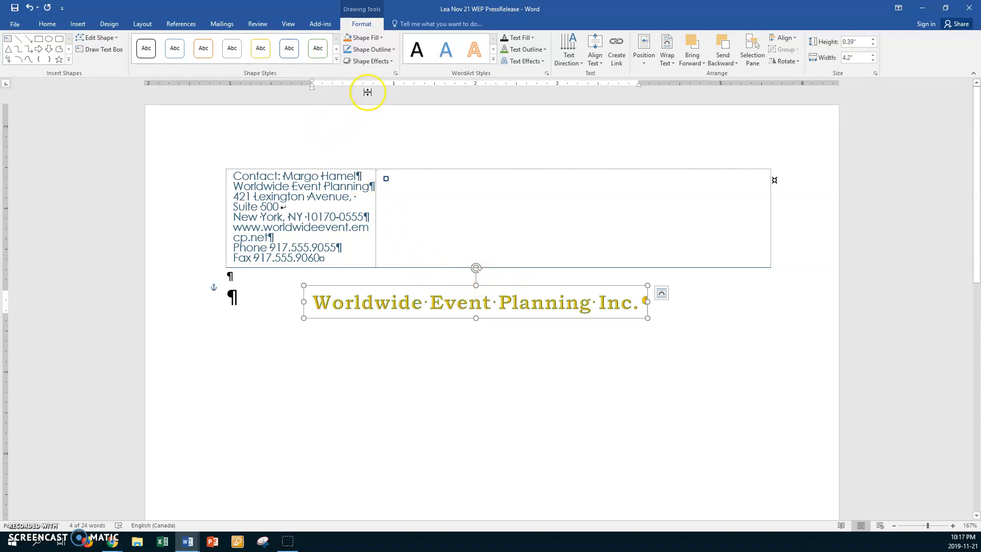
Apply the Deflate Top warp transform to the WordArt text.
click(543, 60)
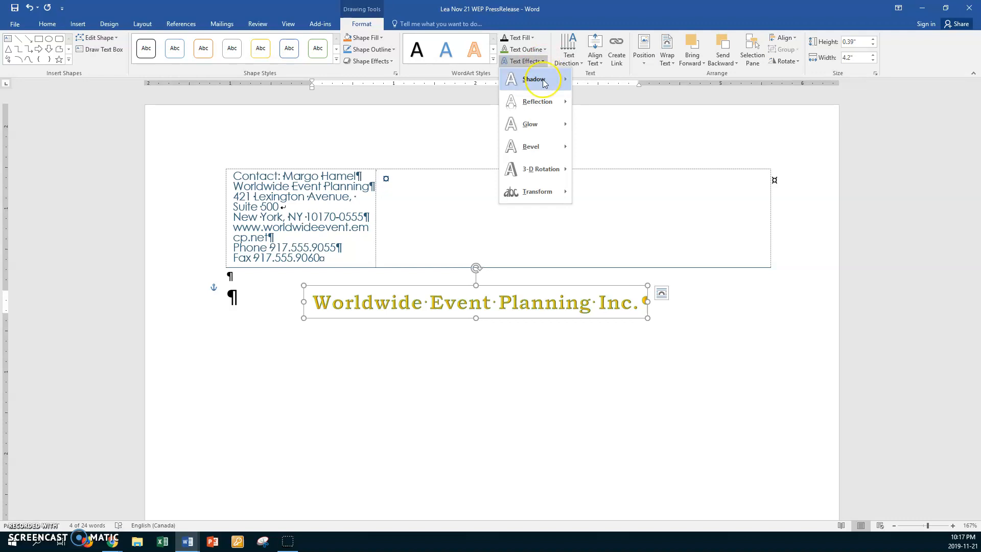
mouse_move(546, 113)
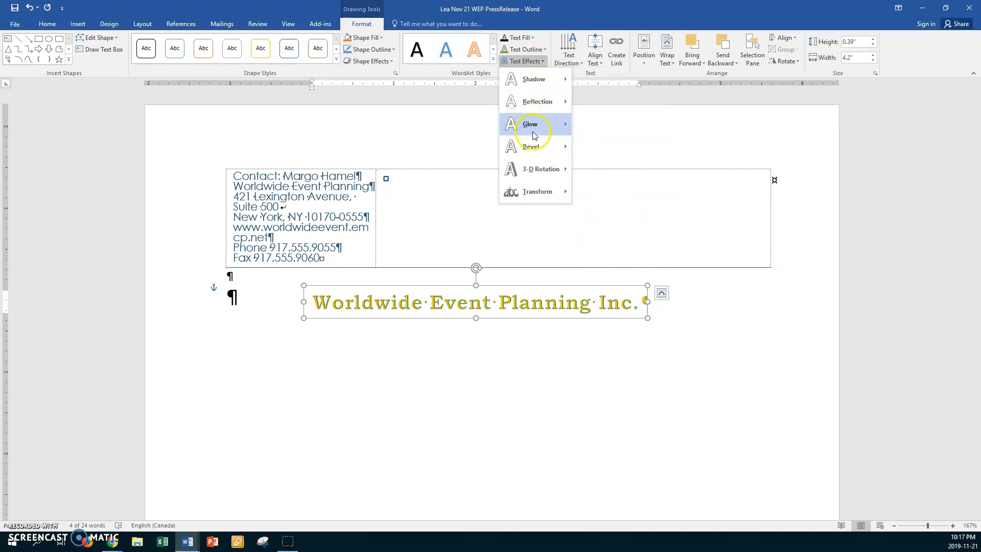
mouse_move(535, 148)
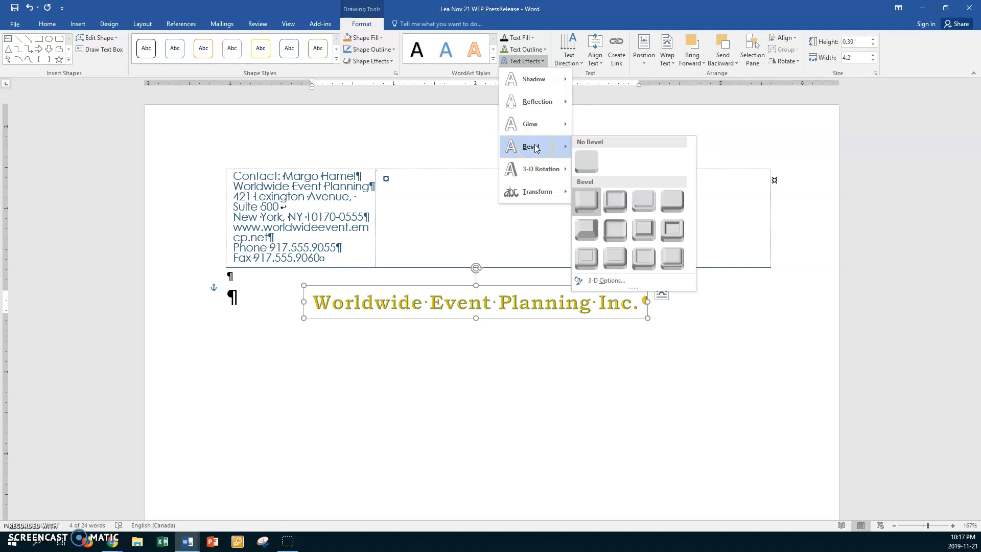
mouse_move(551, 195)
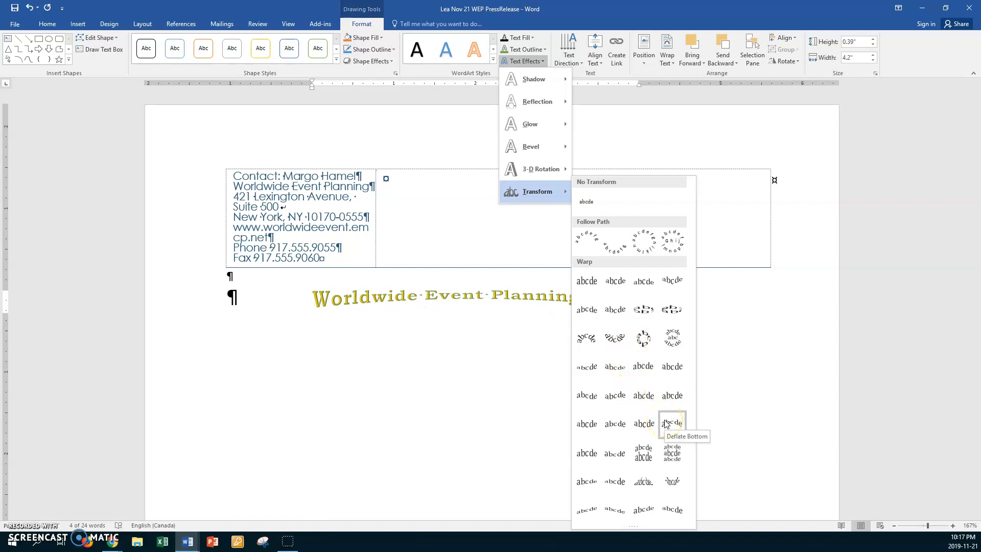
click(616, 458)
click(540, 306)
key(BackSpace)
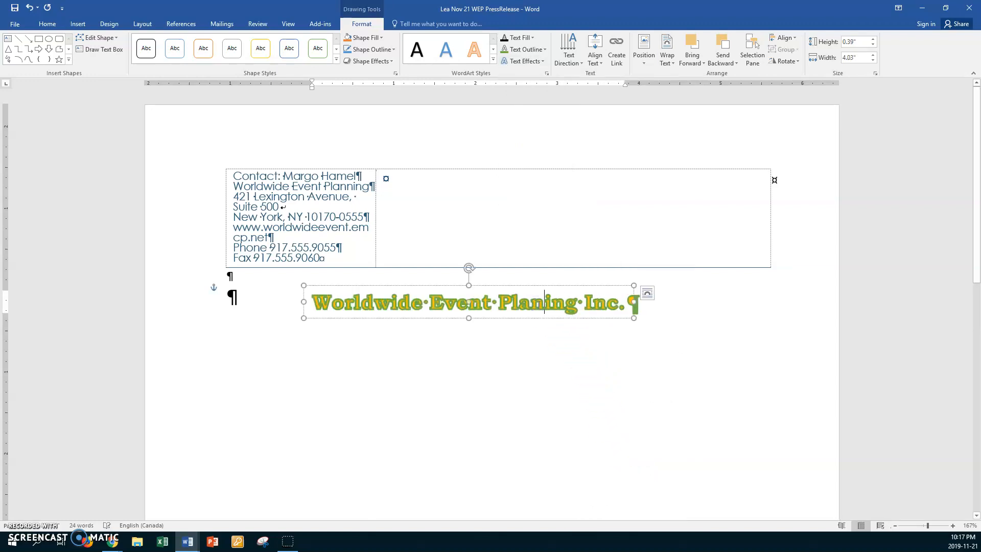
click(536, 344)
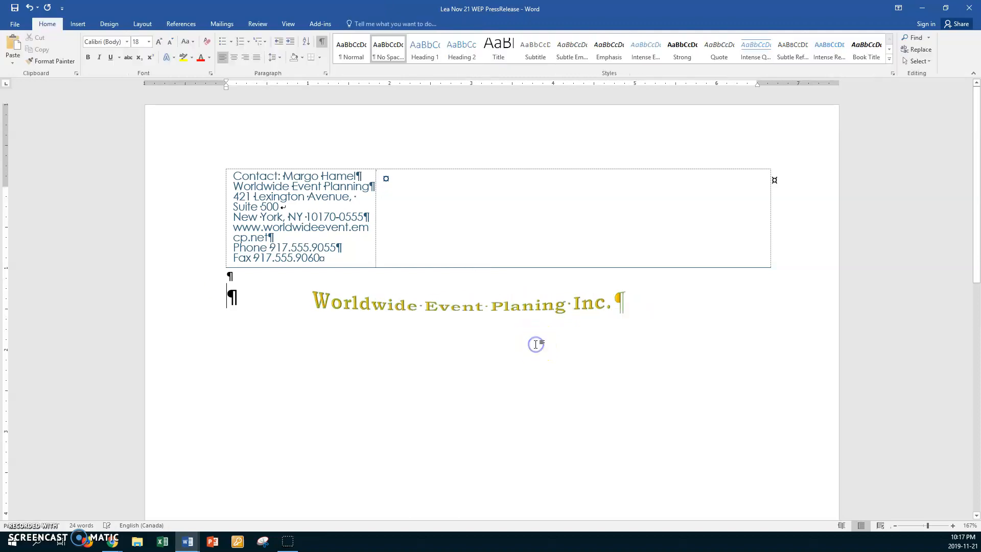
click(548, 301)
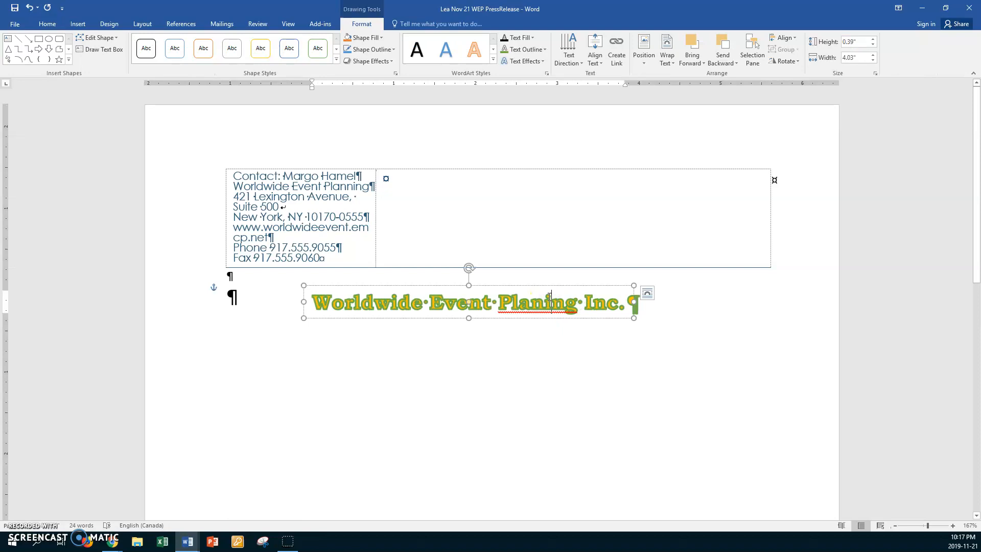
click(543, 299)
text(n)
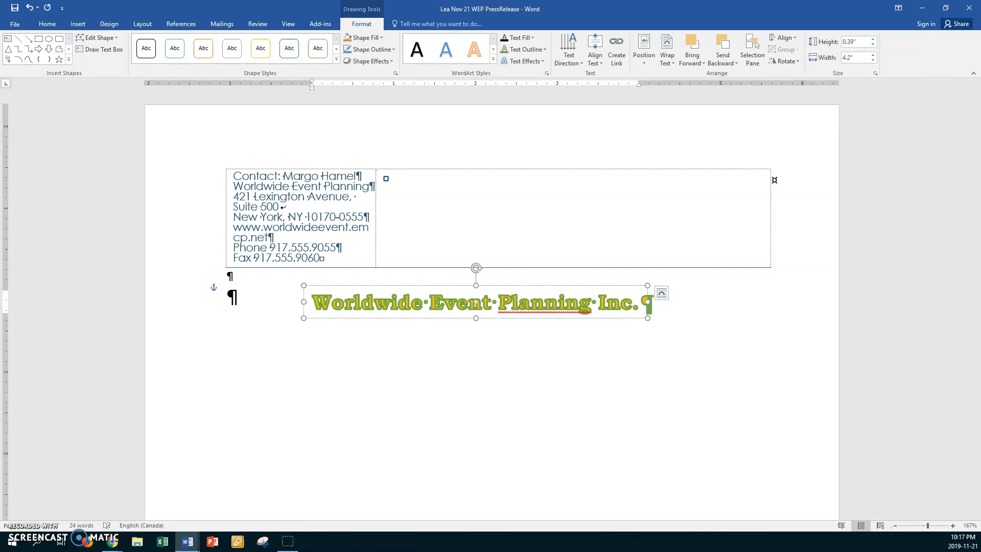
click(356, 287)
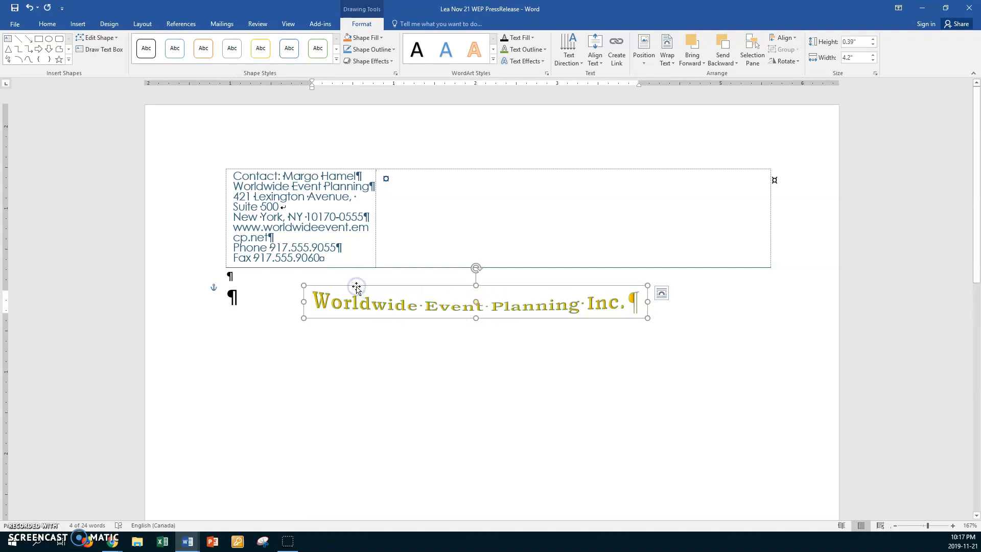
click(393, 49)
mouse_move(368, 164)
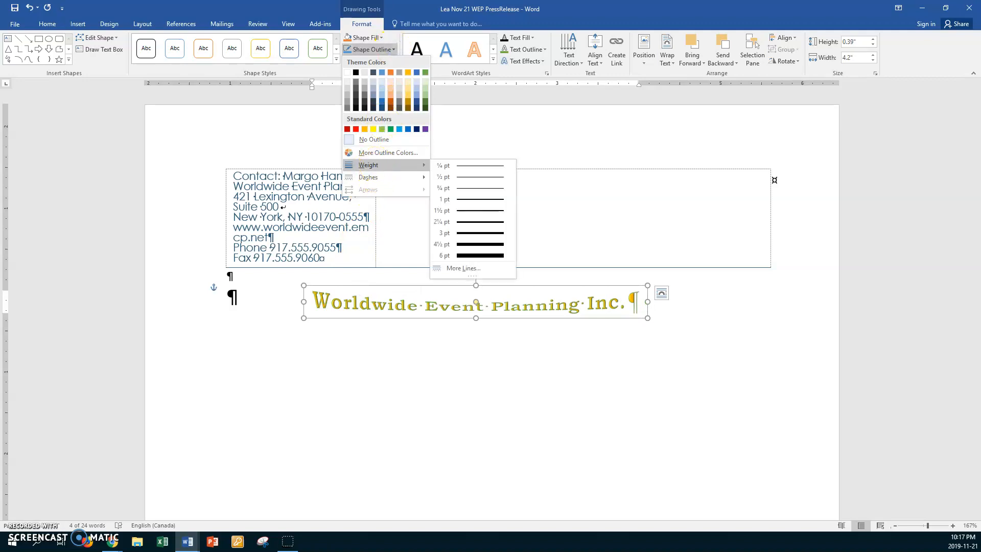
click(460, 200)
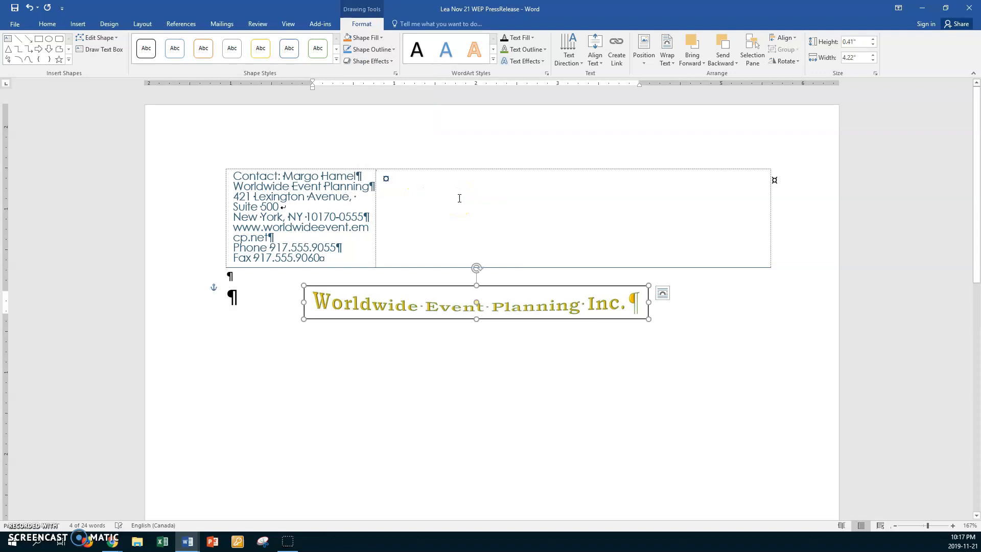
click(393, 48)
click(372, 138)
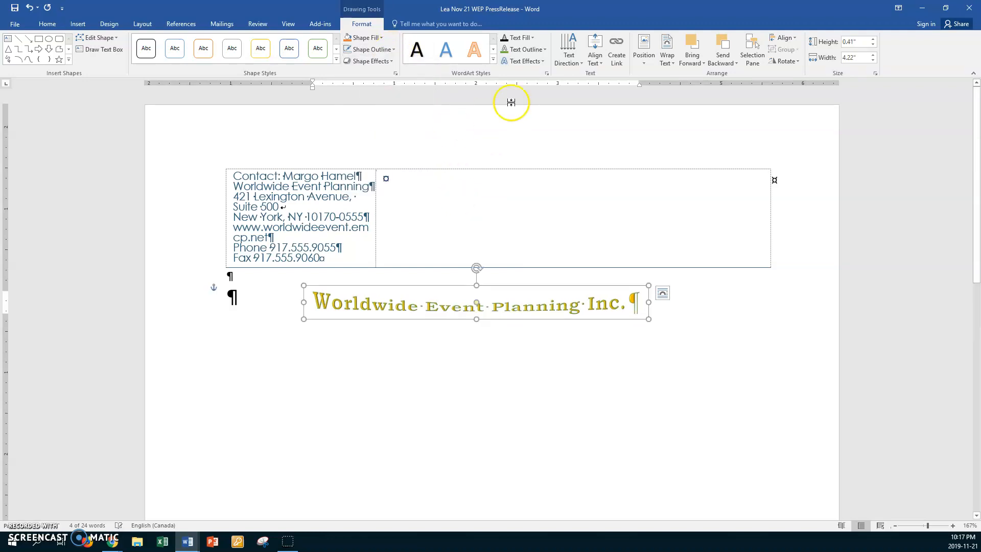
Set the weight of the WordArt text outline to ¾ pt.
click(546, 50)
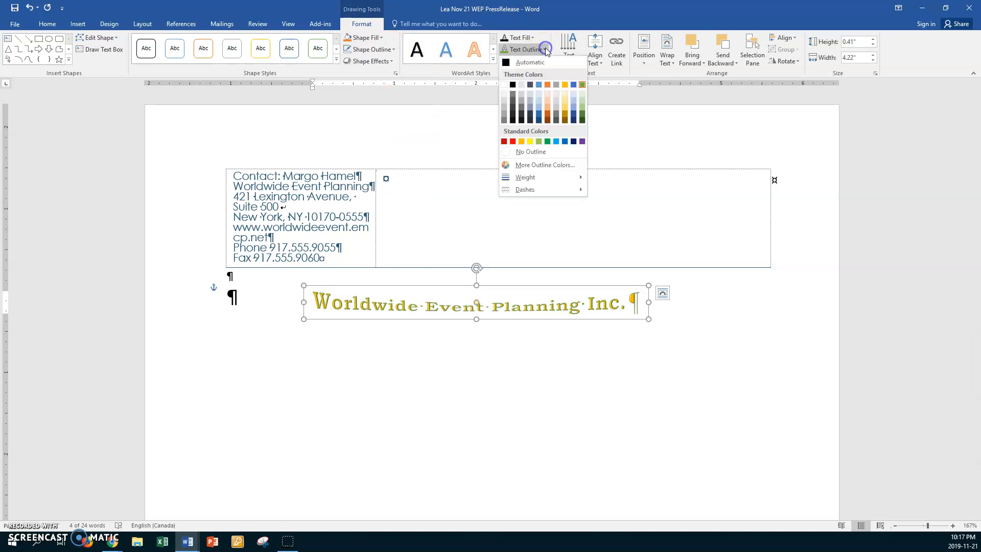
click(531, 177)
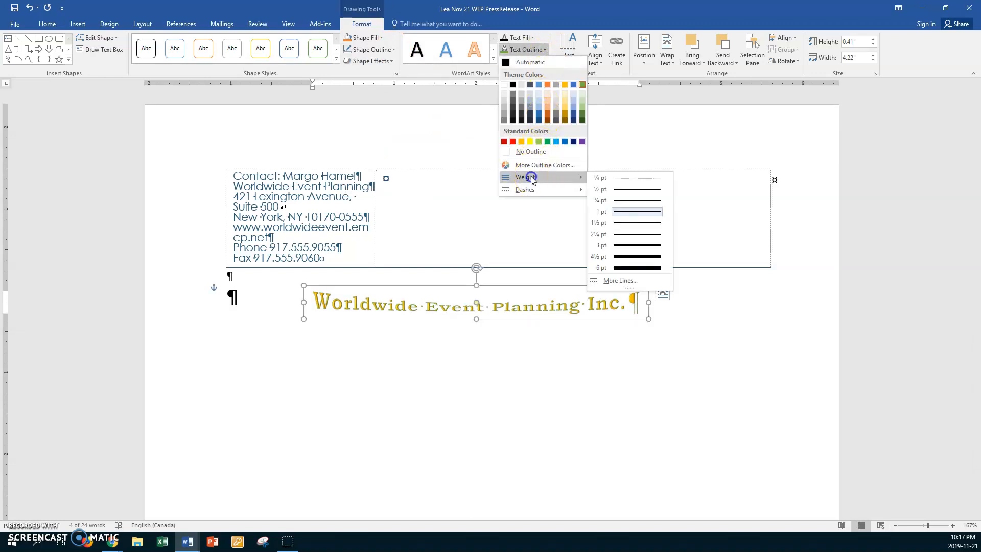
click(620, 200)
click(519, 339)
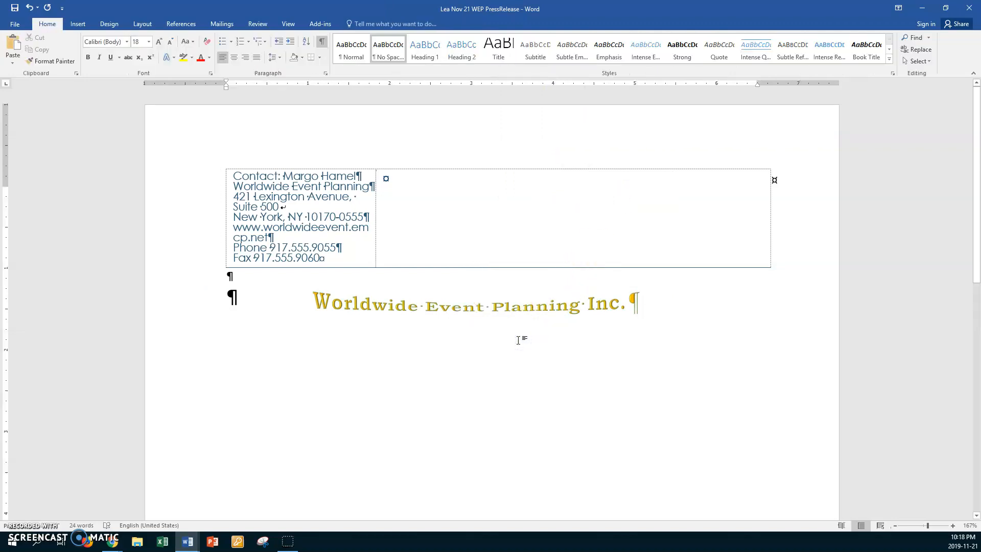
Fill the WordArt box with the Nov 21 WEP Graphic picture from the ABT > Project 1 WEP folder on the data (D:) drive.
click(513, 314)
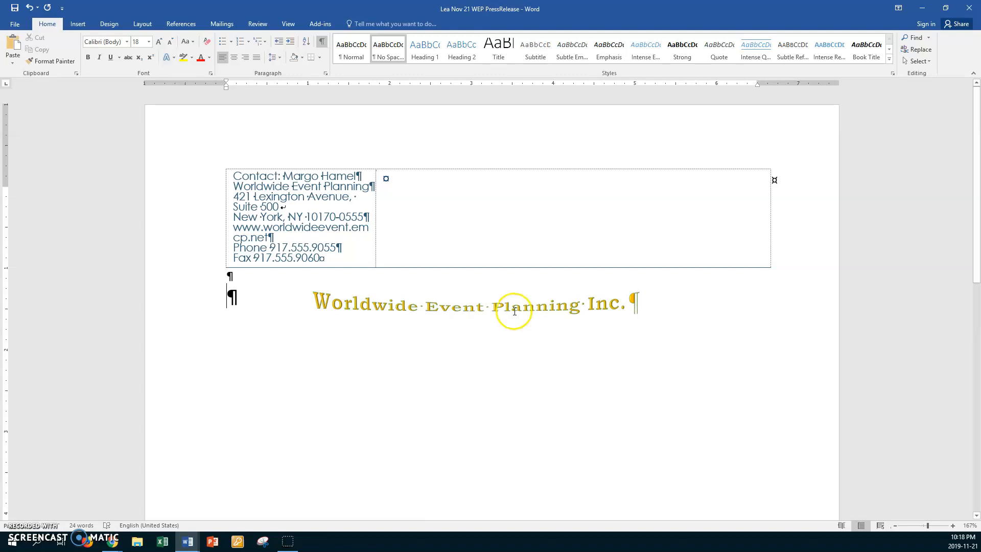
click(497, 286)
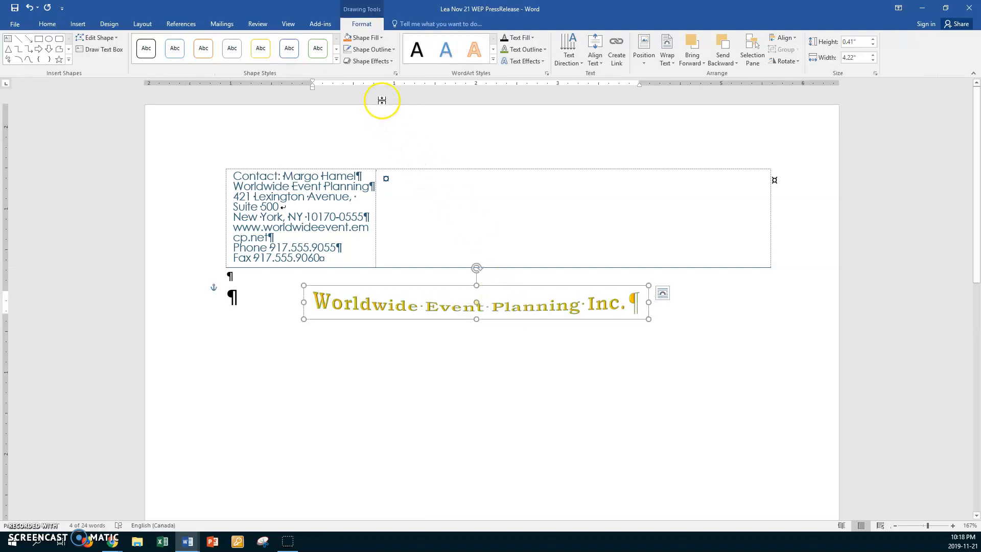
click(380, 37)
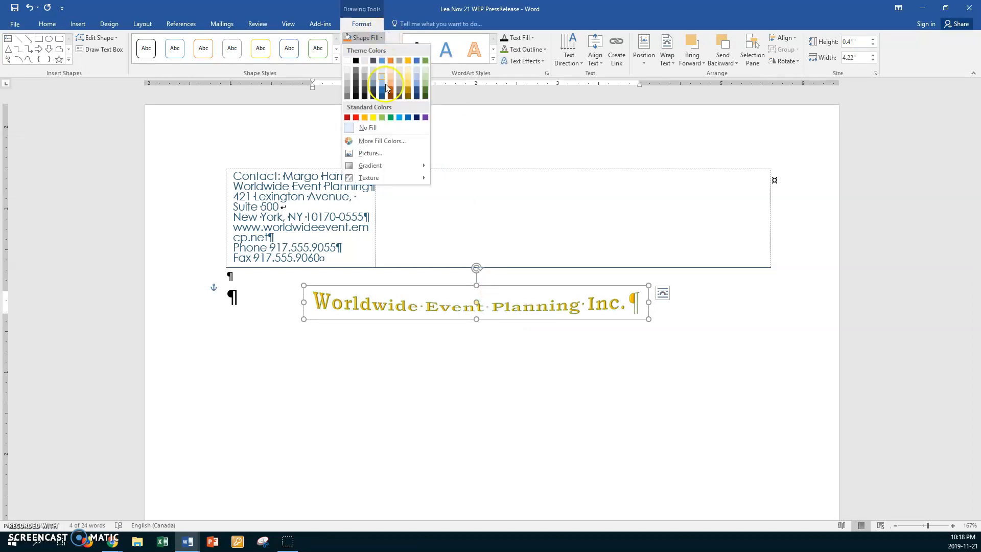
click(384, 153)
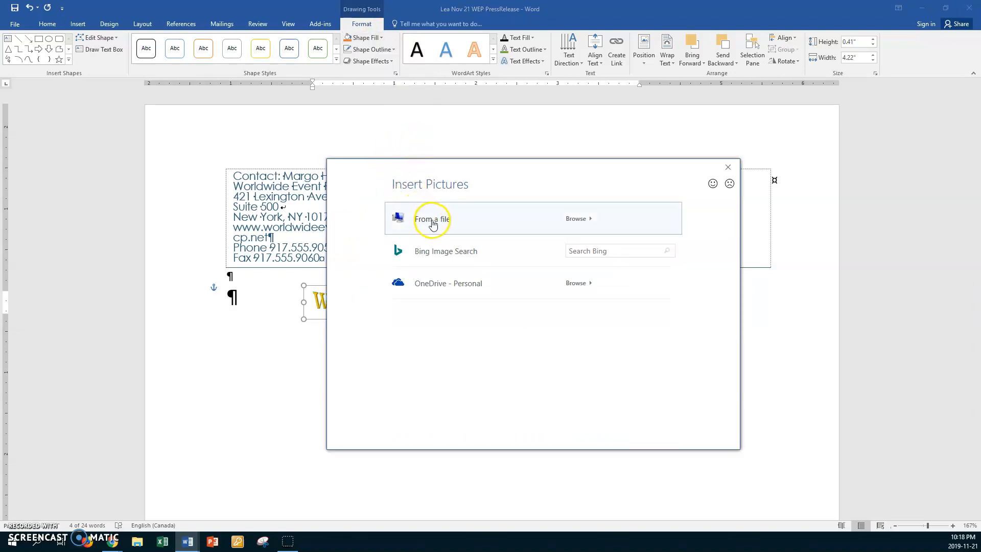
click(435, 219)
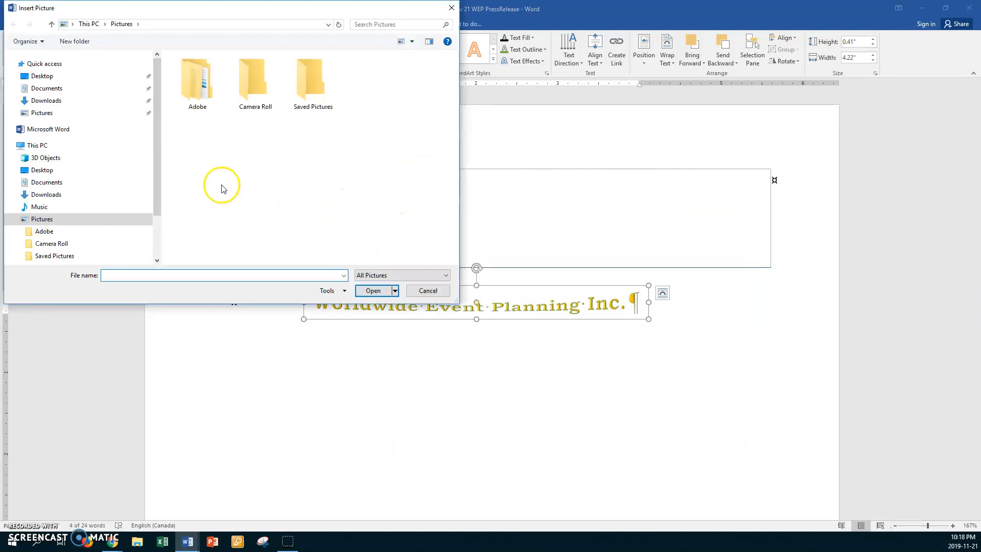
drag(158, 175, 156, 228)
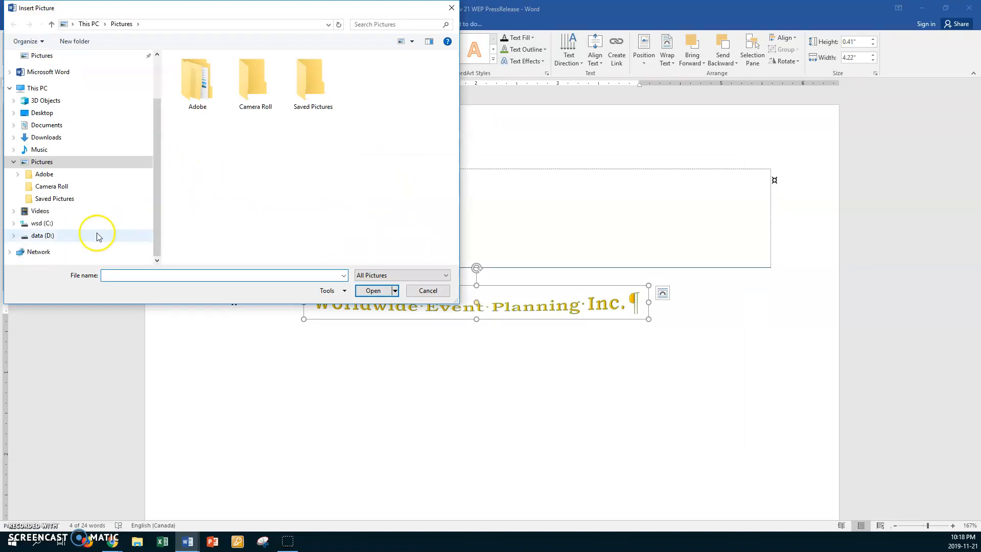
click(46, 236)
double_click(177, 91)
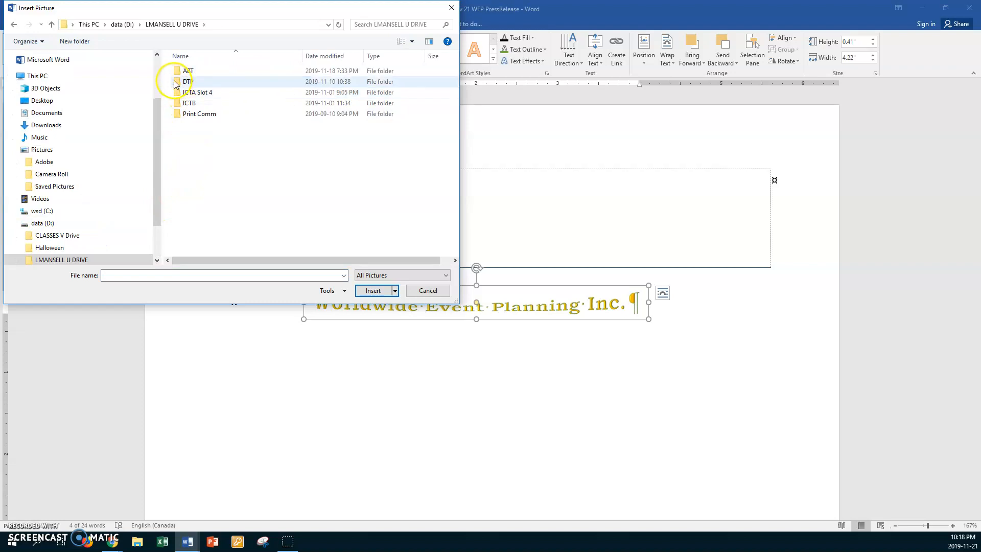
click(177, 78)
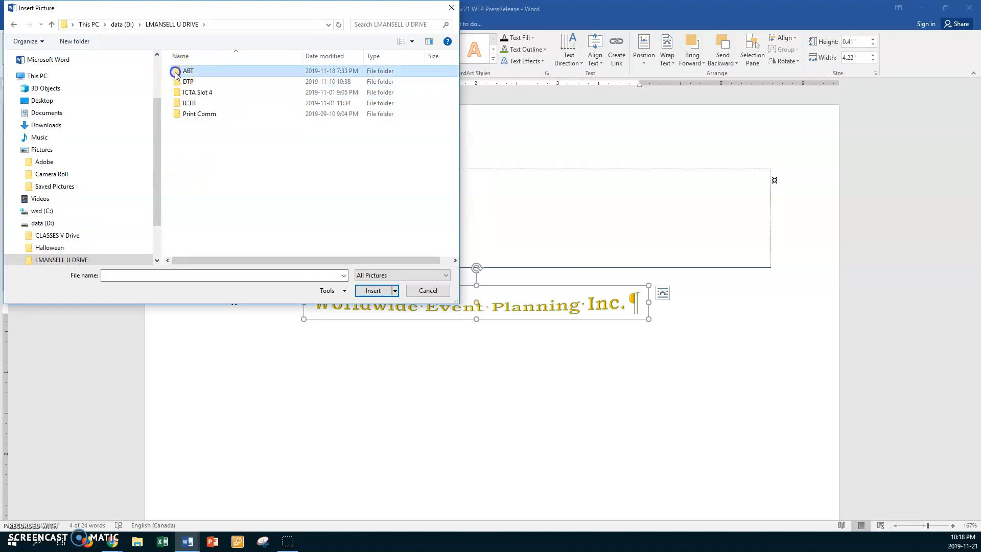
double_click(176, 71)
double_click(178, 125)
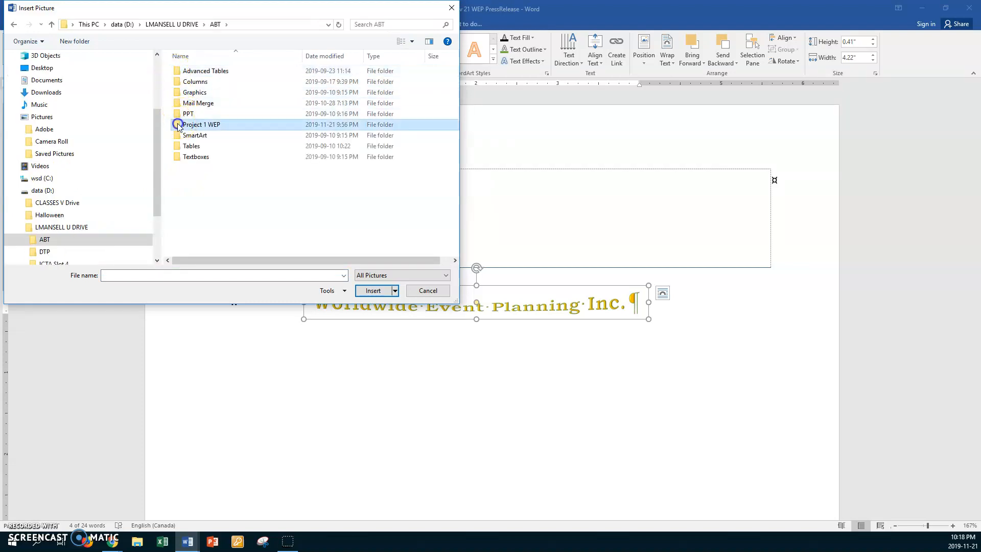
click(201, 99)
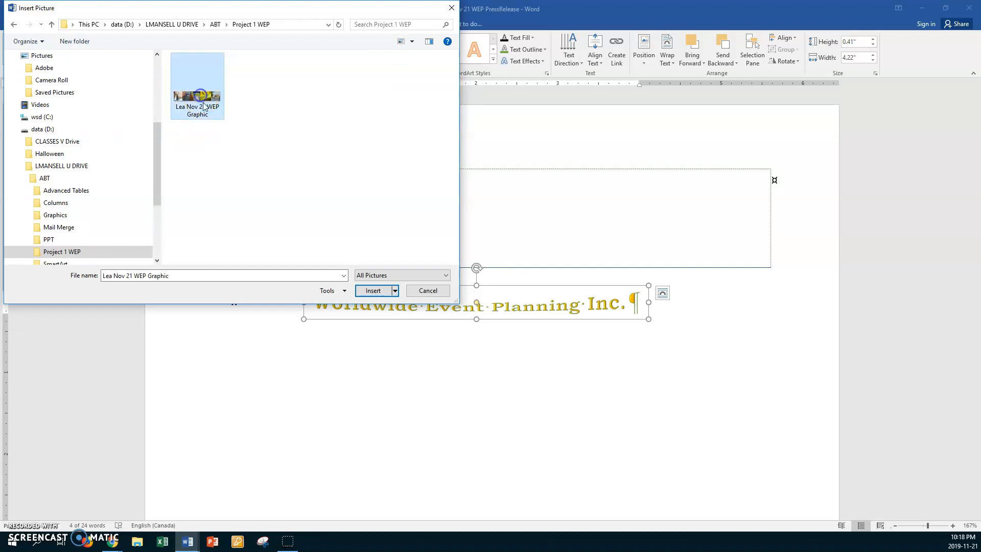
click(369, 290)
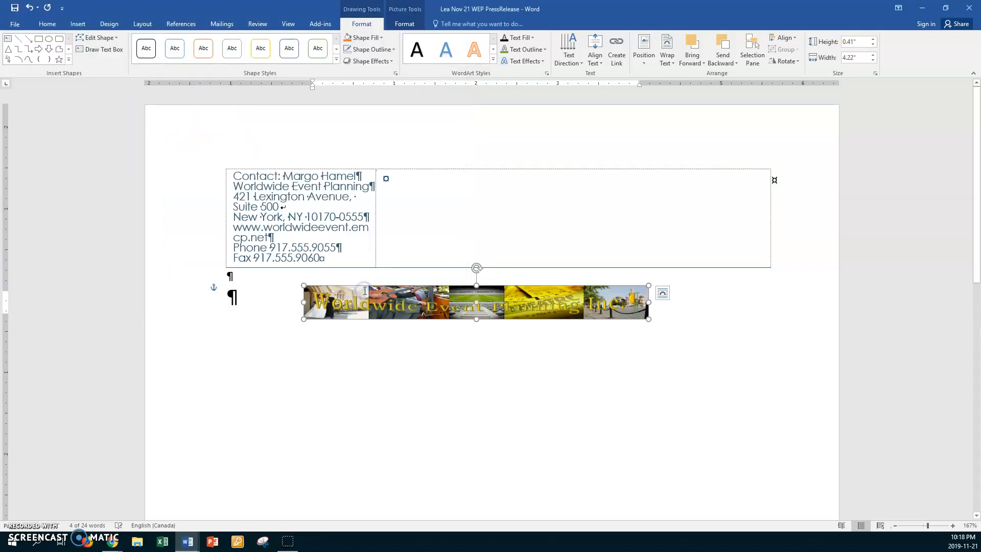